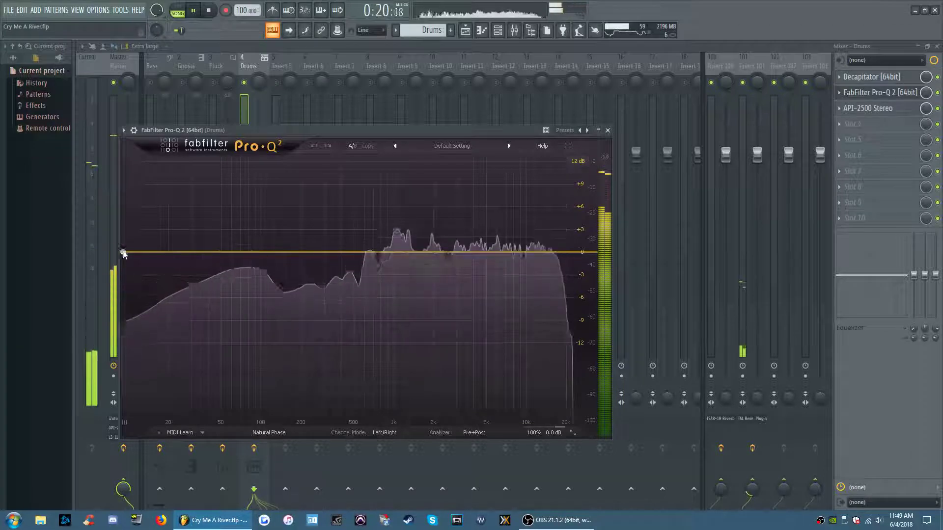
- Add a low cut band with a 24 dB/oct slope to the drums EQ and raise its cutoff frequency
left_click(122, 252)
left_click(156, 396)
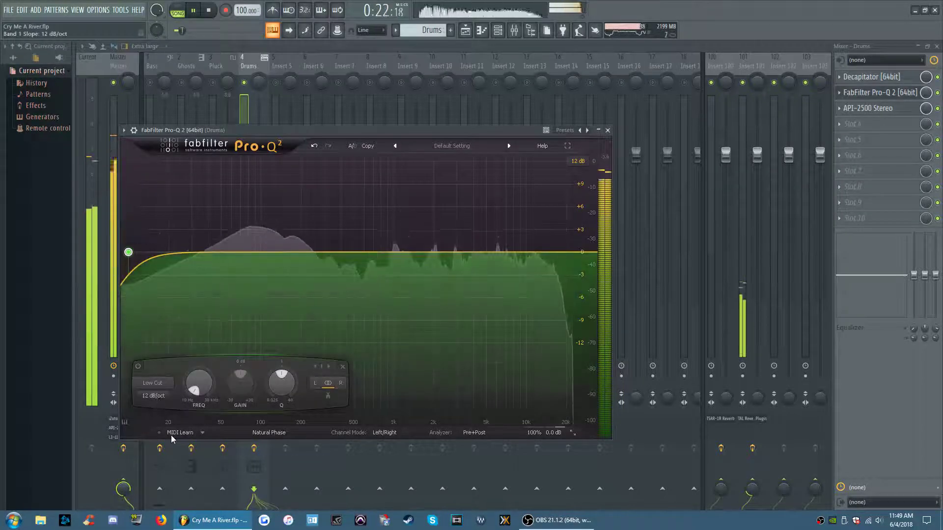
left_click(172, 436)
left_click_drag(198, 389, 211, 360)
- Add a high cut band with a 24 dB/oct slope and set its frequency to 12600 Hz
left_click_drag(595, 252, 589, 252)
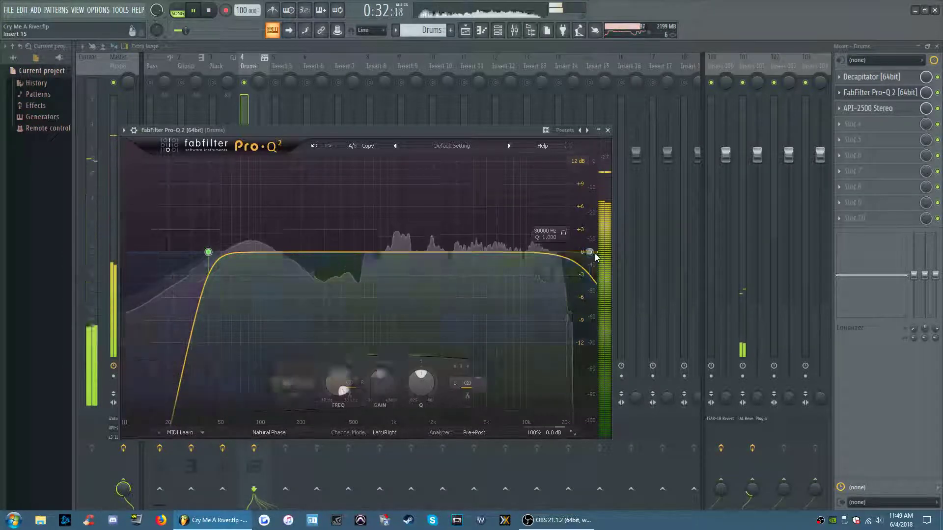
left_click_drag(429, 386, 431, 385)
double_click(430, 385)
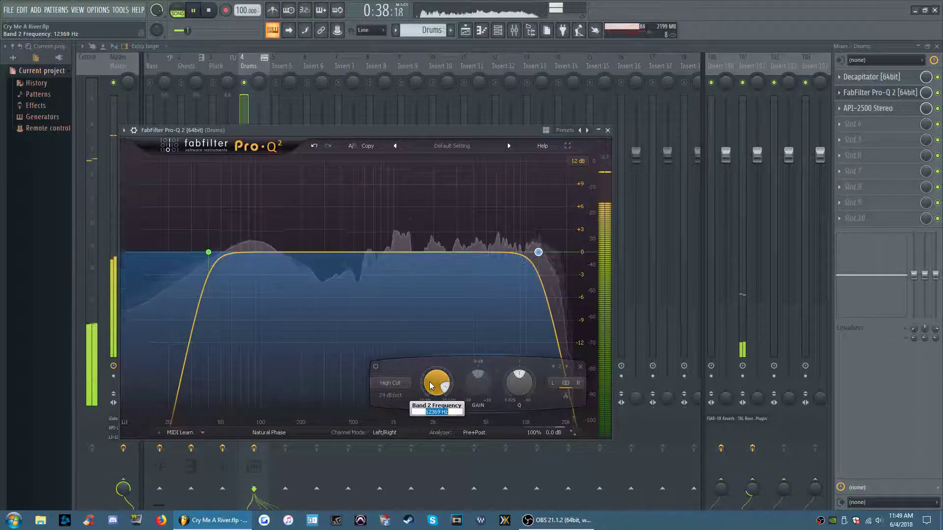
type("12600")
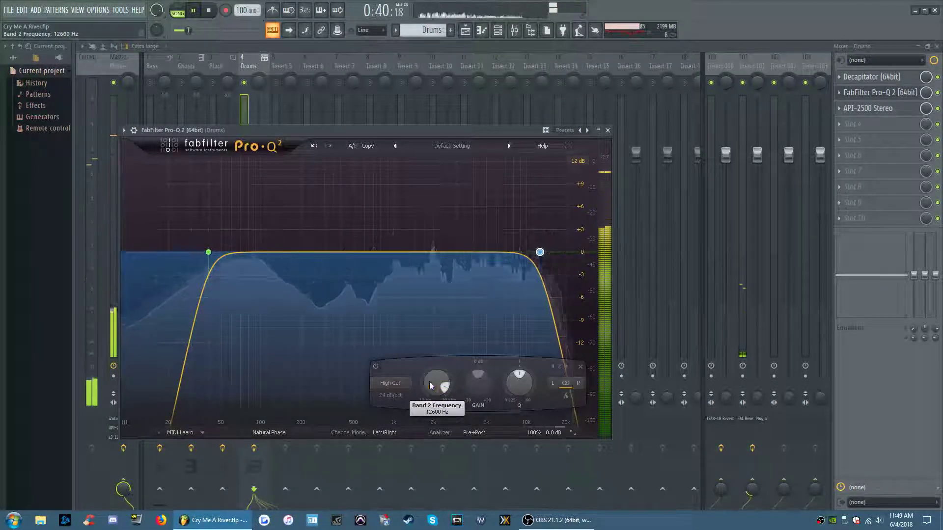
key("Return")
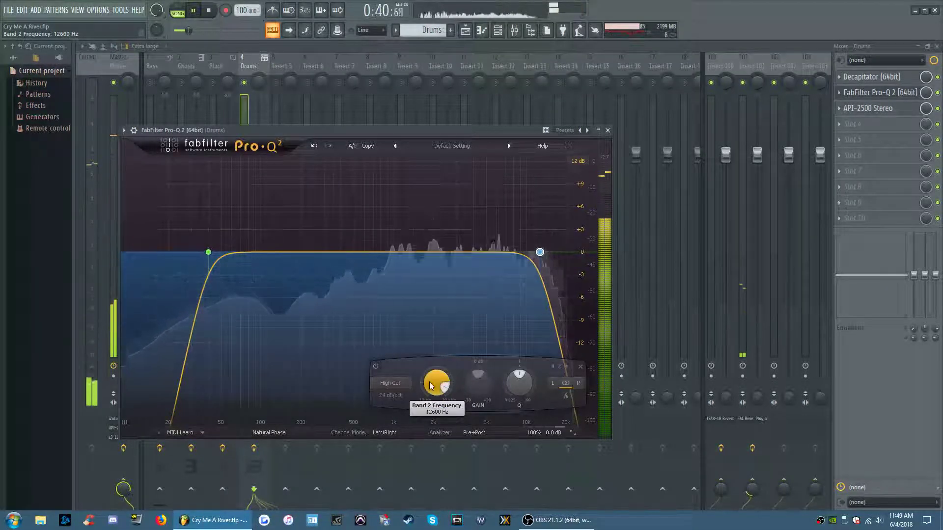
- Shift the high cut band's frequency to about 12874 Hz
left_click(208, 253)
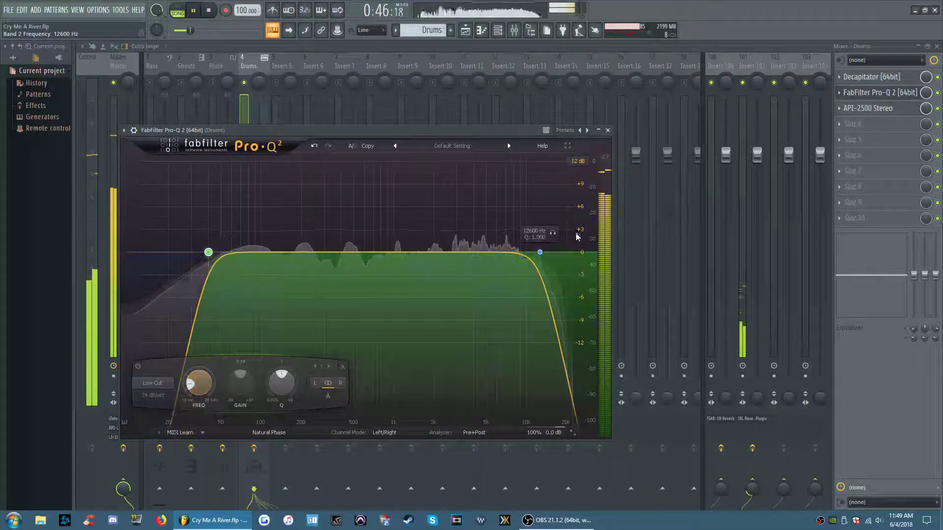
left_click(540, 252)
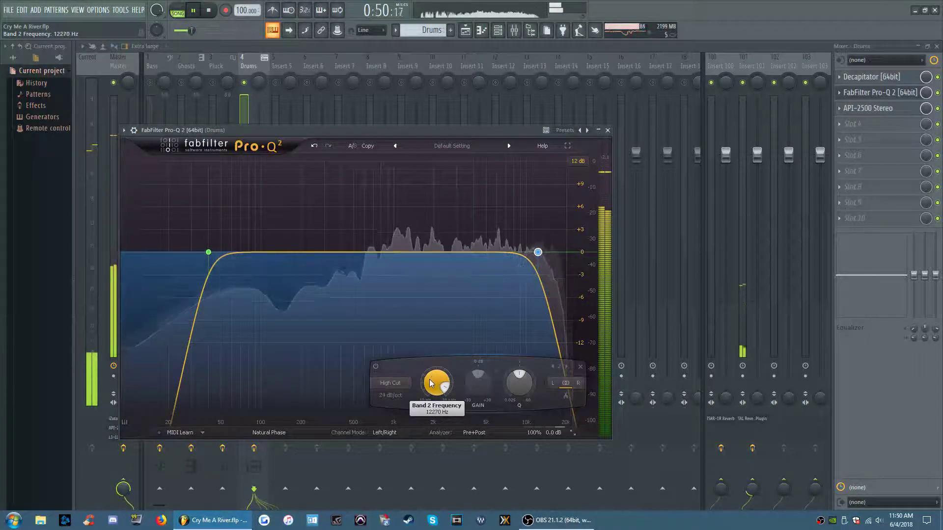
left_click_drag(432, 378, 432, 378)
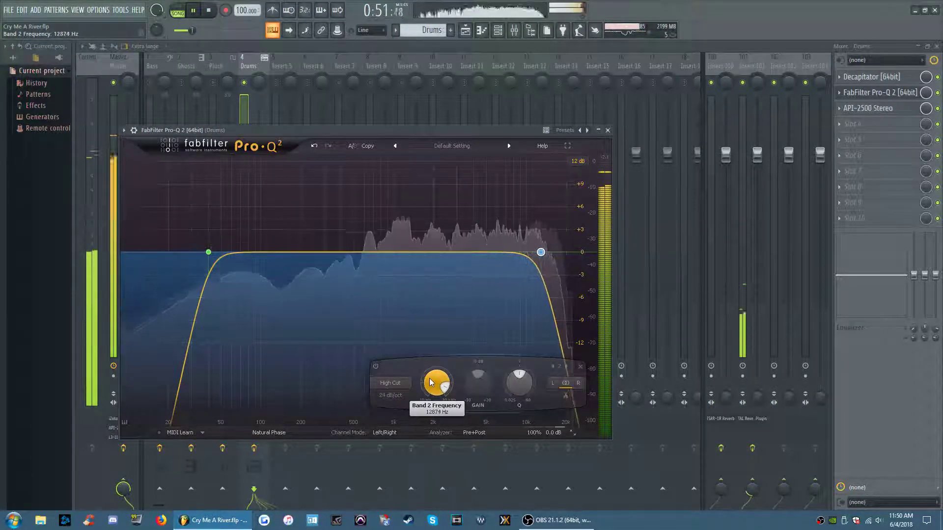
- Set the low cut band's frequency to 25 Hz
left_click(208, 252)
left_click_drag(204, 385, 207, 380)
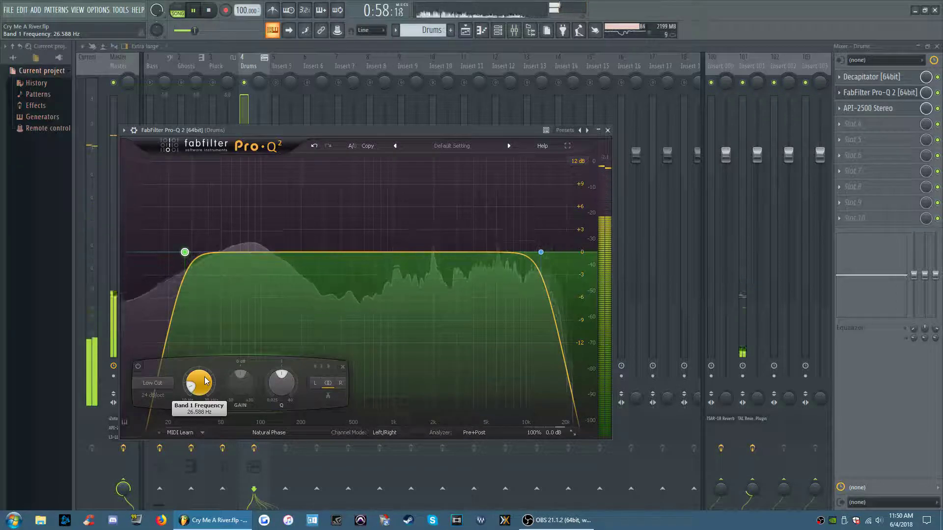
double_click(205, 381)
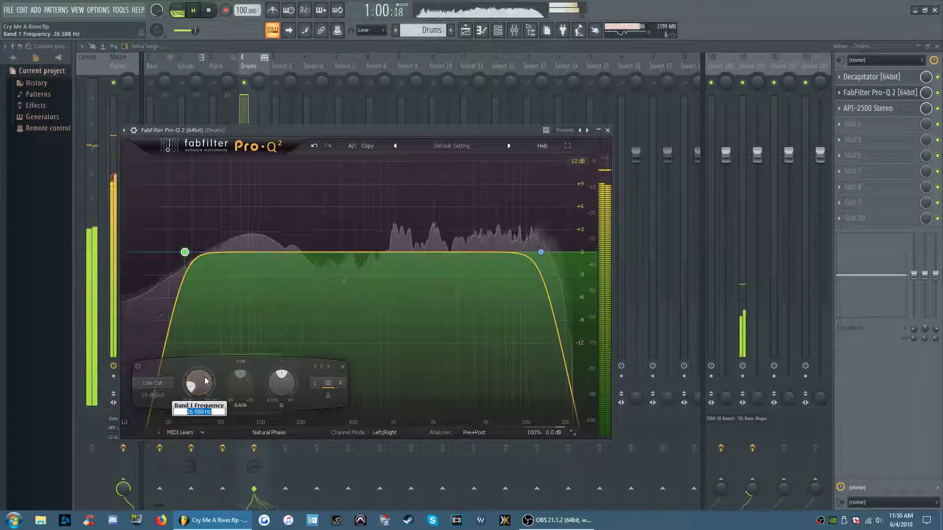
type("25")
key("Return")
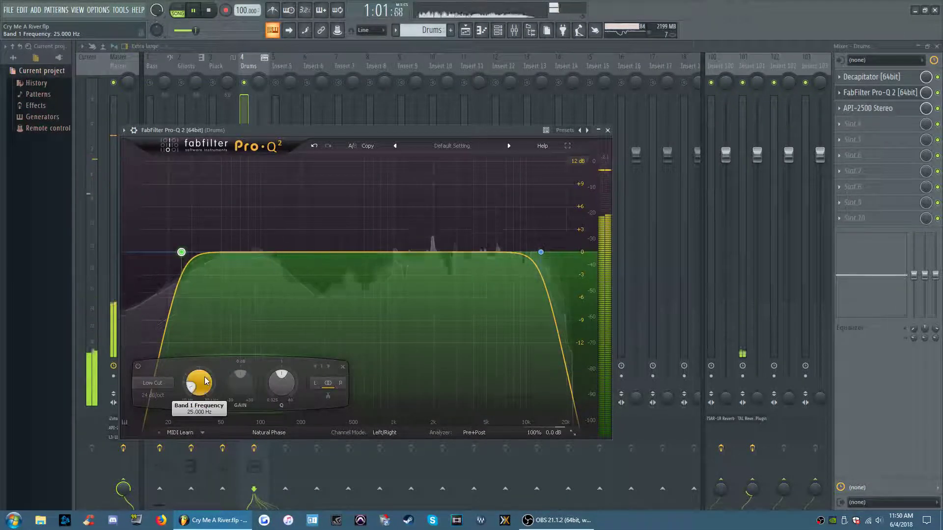
- Set the high cut band's frequency to 12500 Hz
left_click(541, 251)
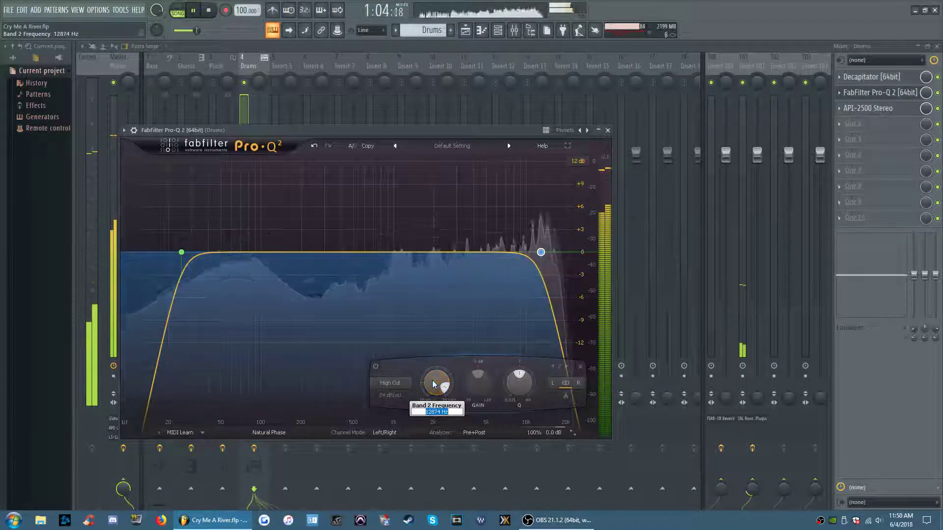
type("12500")
key("Return")
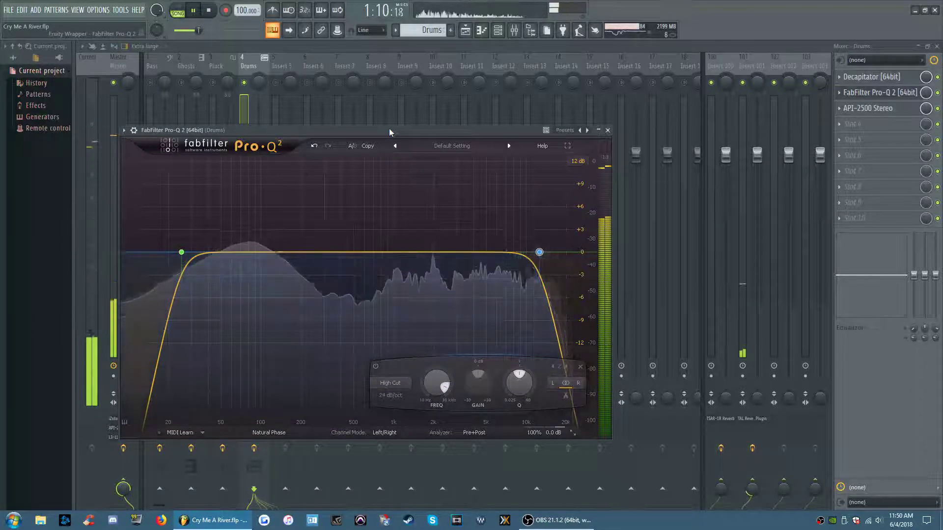
- Stop playback and add a bell band at about 1025 Hz with a gain of about -2.6 dB
key("space")
double_click(394, 254)
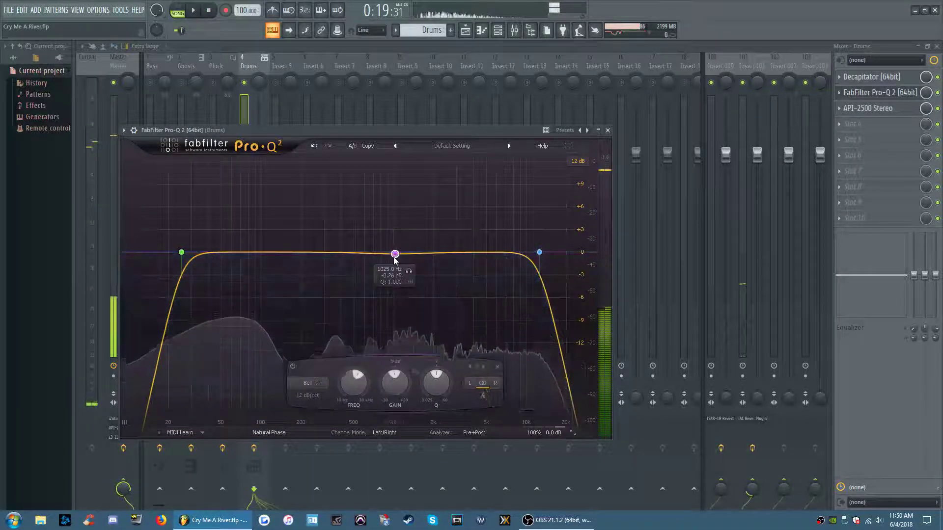
left_click_drag(395, 257, 395, 273)
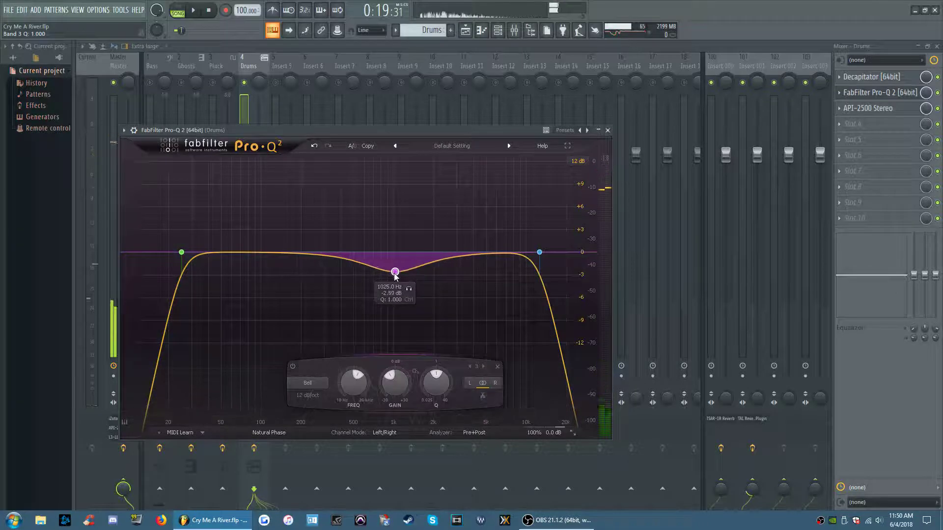
- Resume playback and add a second bell band at about 2134 Hz, boosted by about 2.5 dB
key("space")
double_click(444, 261)
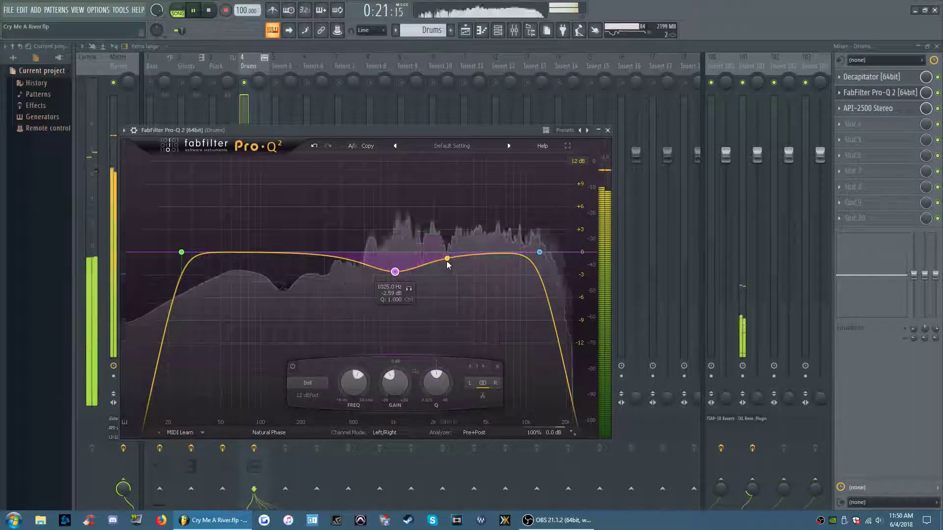
left_click_drag(445, 262, 437, 234)
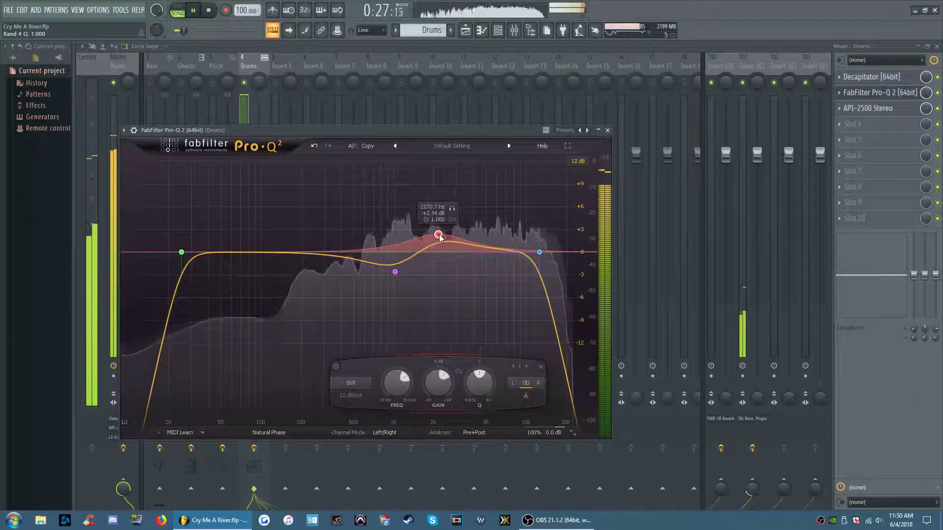
- Add a high shelf band at 9000 Hz with a Q of 2.5 and a gain of -2 dB, auditioning it during playback
key("space")
left_click(510, 251)
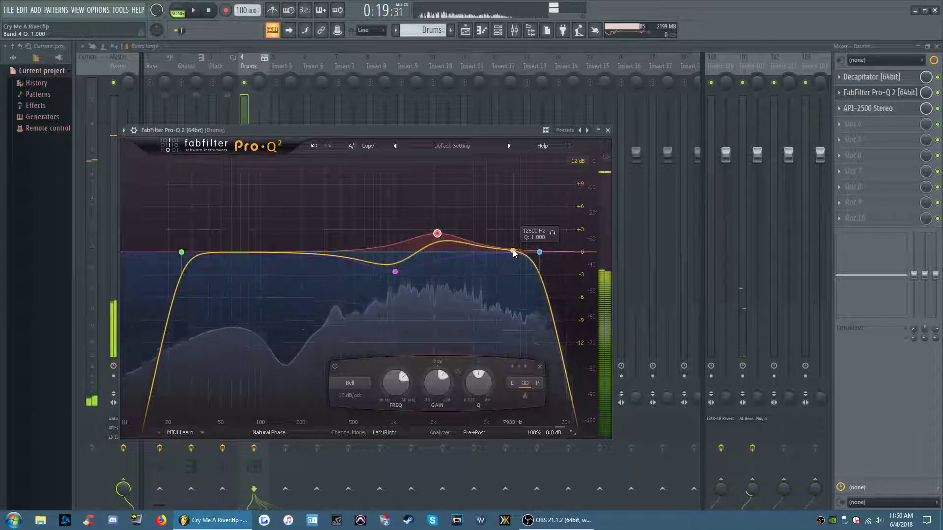
left_click(422, 432)
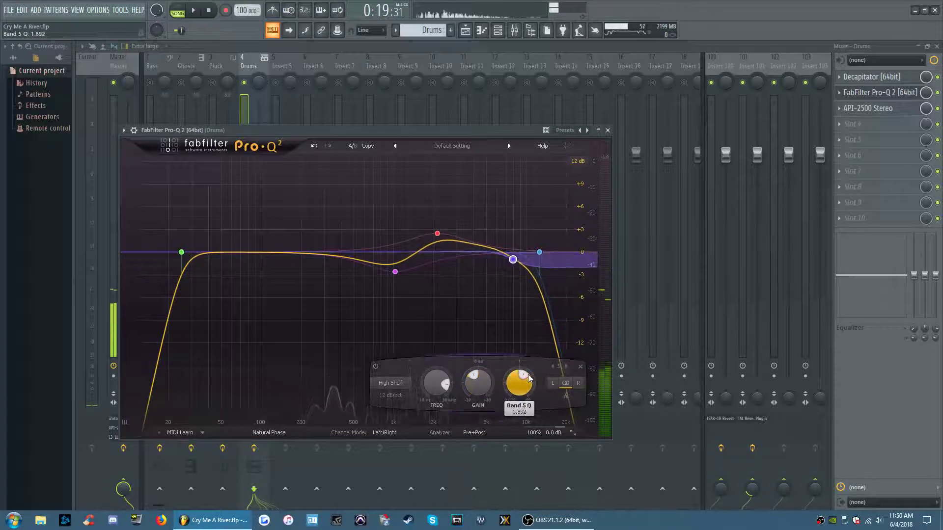
key("space")
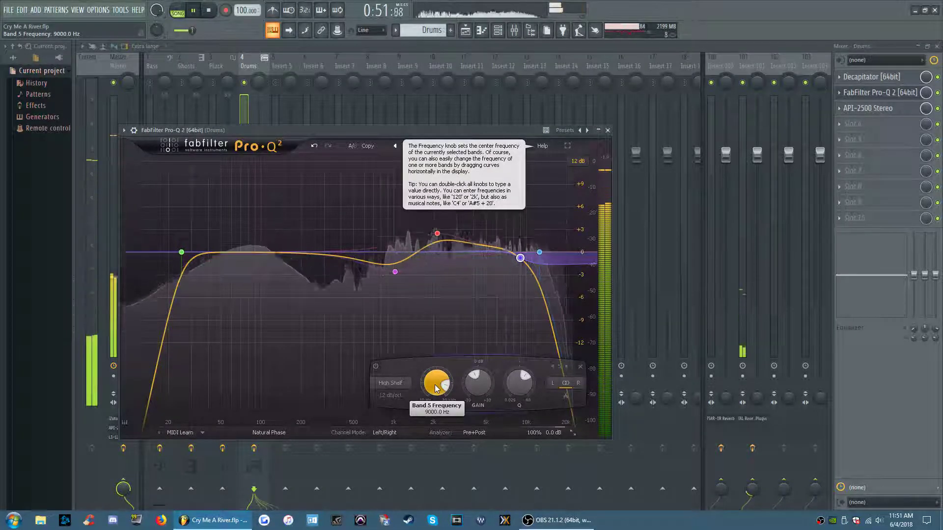
key("space")
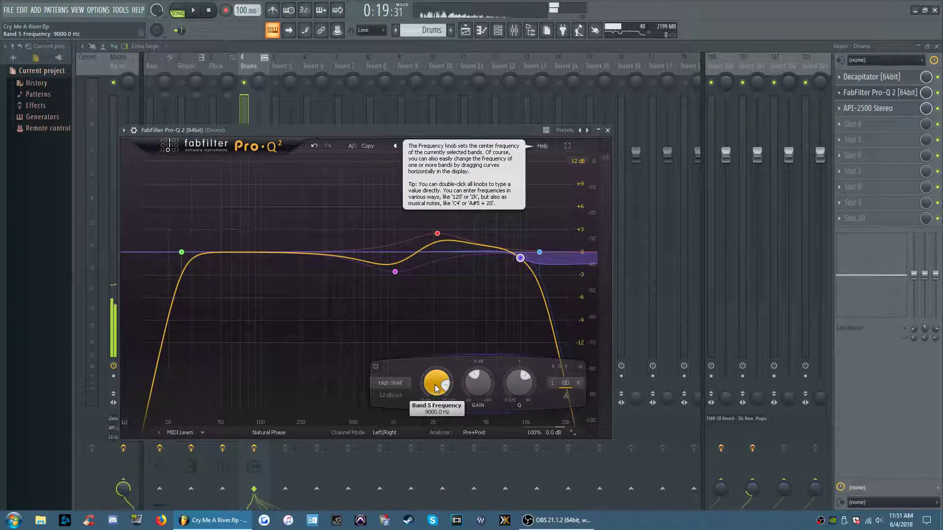
key("space")
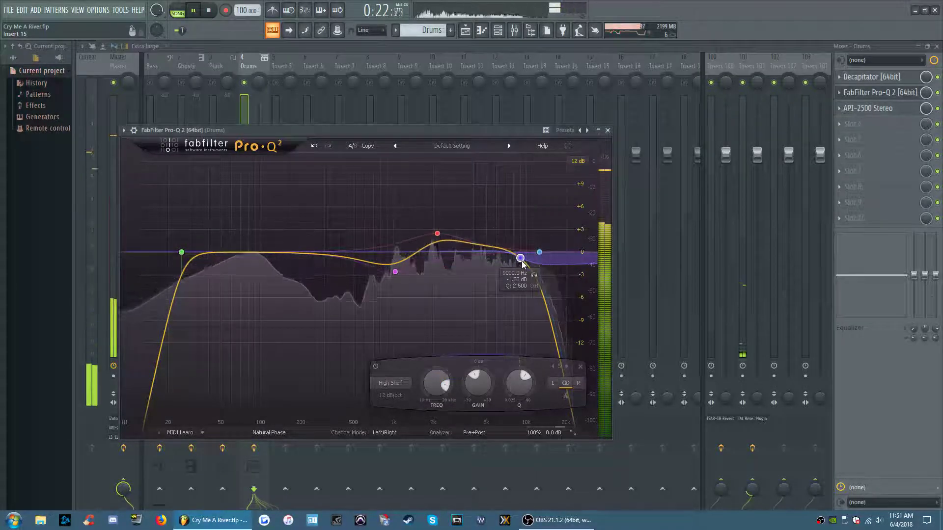
scroll(478, 400, "down", 2)
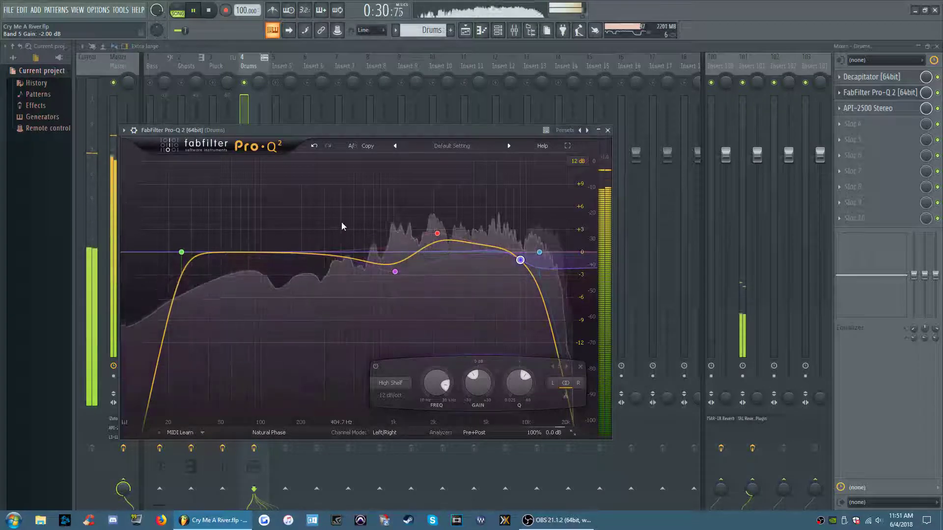
- Stop playback and add a low shelf band at 250 Hz with a Q of 5 and a gain of +1 dB
left_click(301, 254)
key("space")
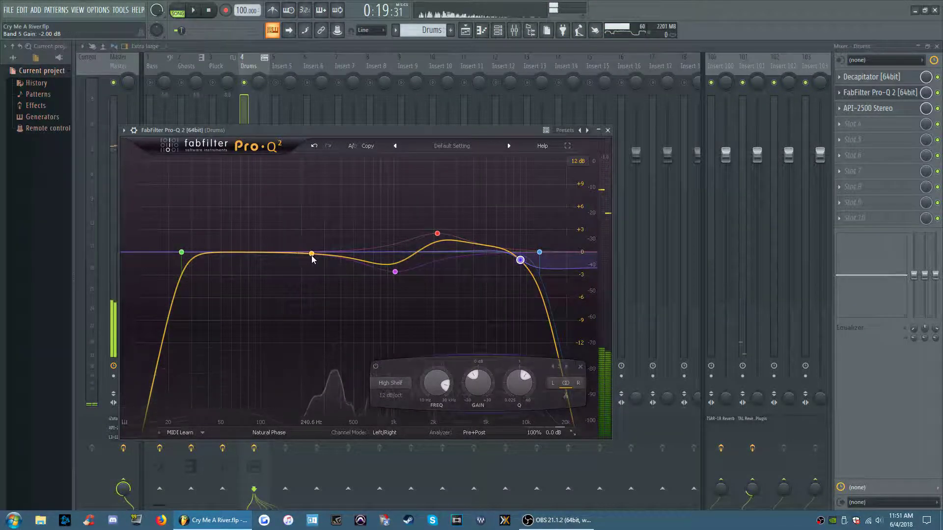
left_click(312, 255)
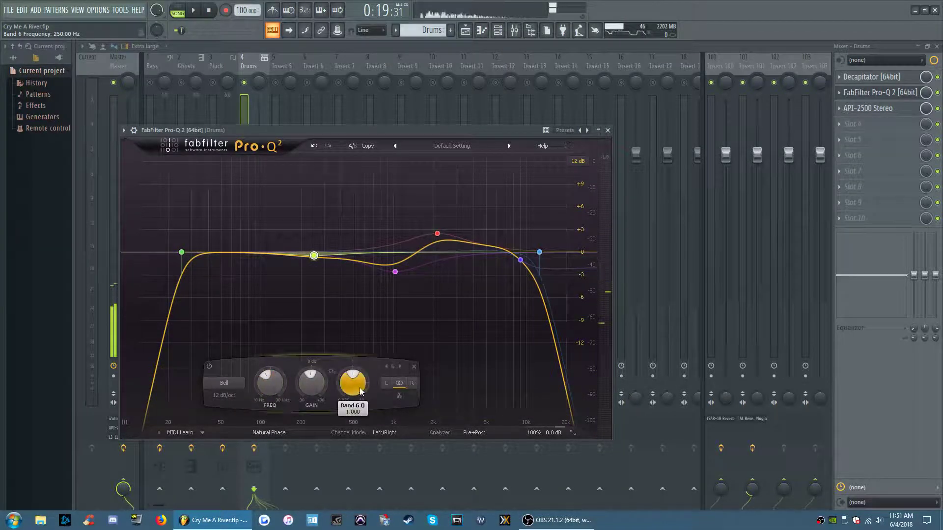
left_click(249, 408)
double_click(345, 387)
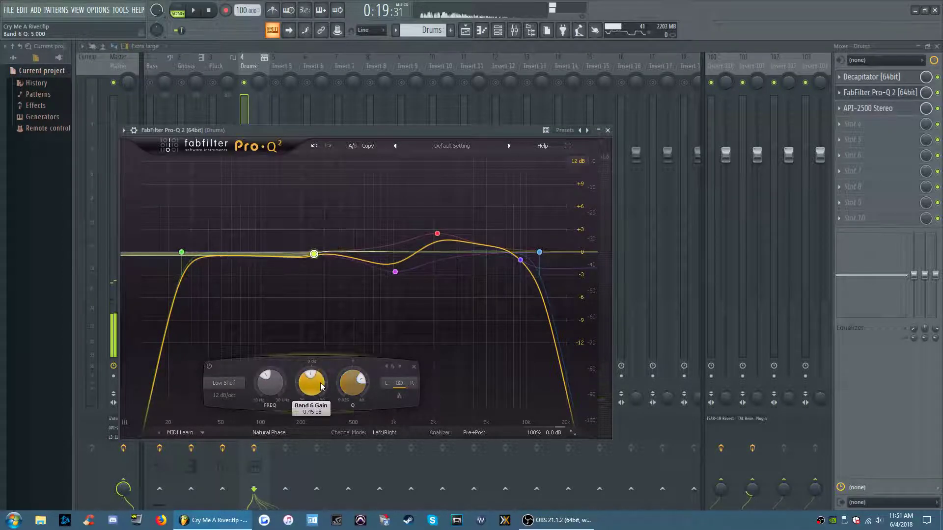
left_click_drag(321, 386, 324, 376)
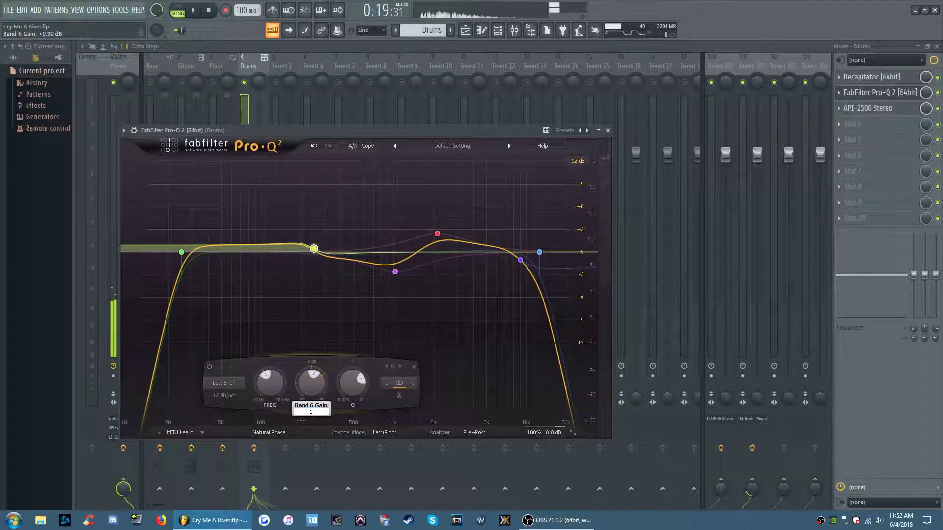
key("Return")
- Resume playback and set the attenuating bell band to 1000 Hz with a gain of -2.5 dB
key("space")
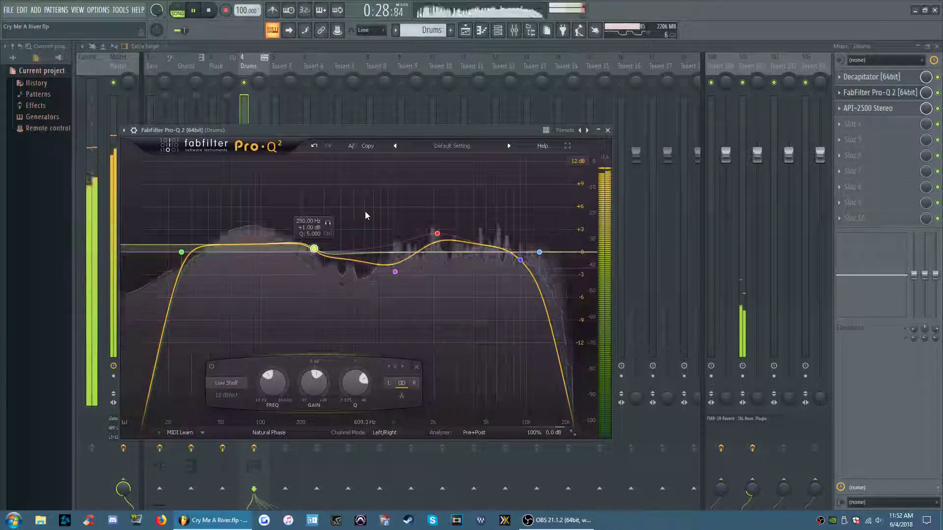
left_click(395, 273)
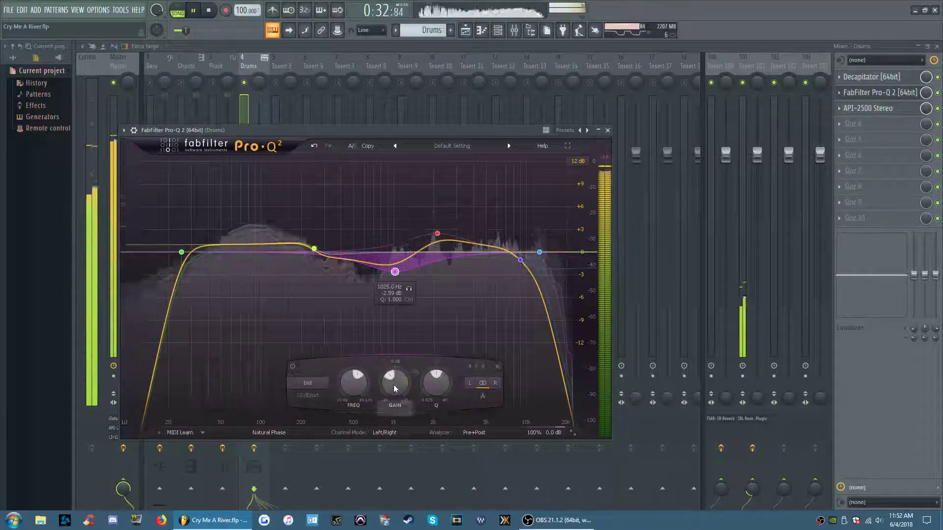
double_click(347, 390)
type("1000")
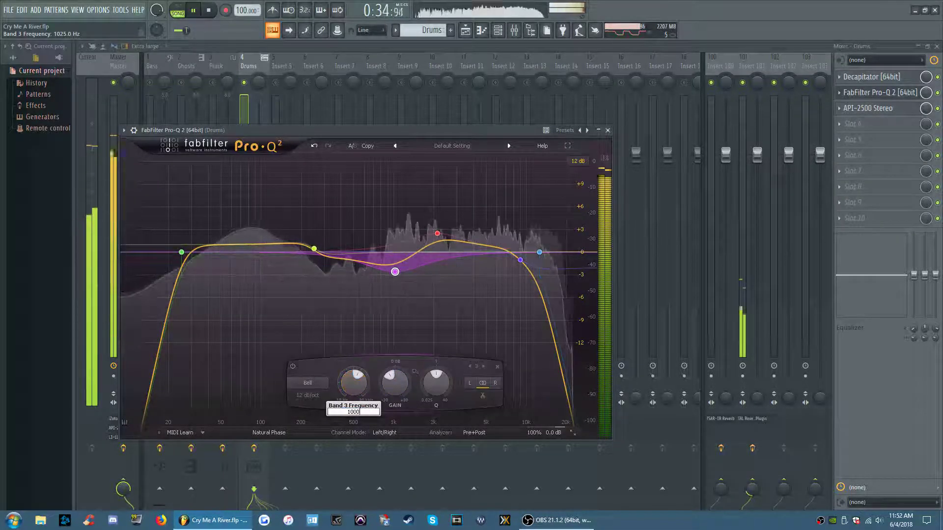
key("Return")
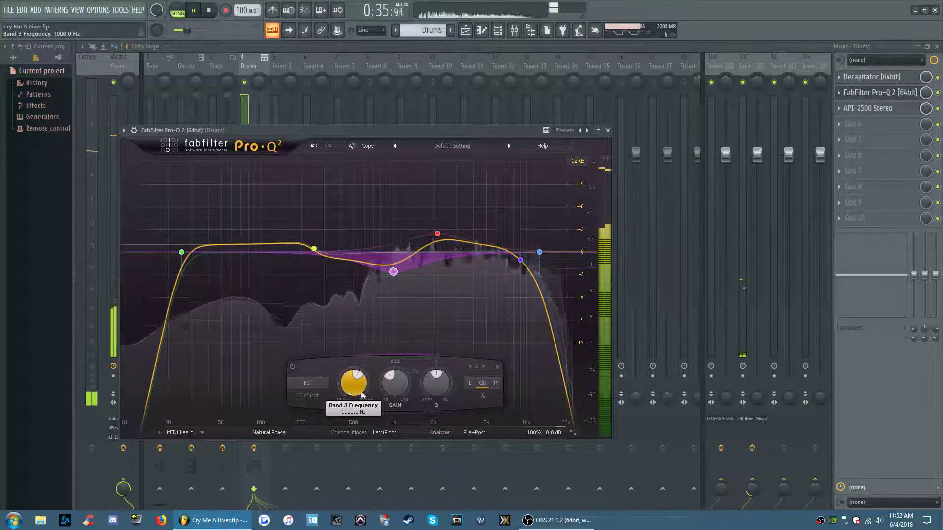
double_click(395, 383)
type("-2.5")
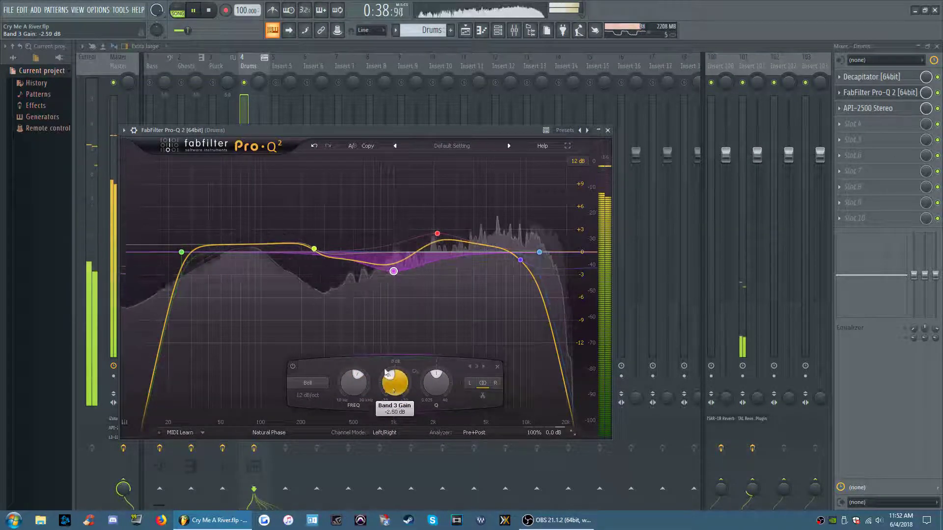
key("Return")
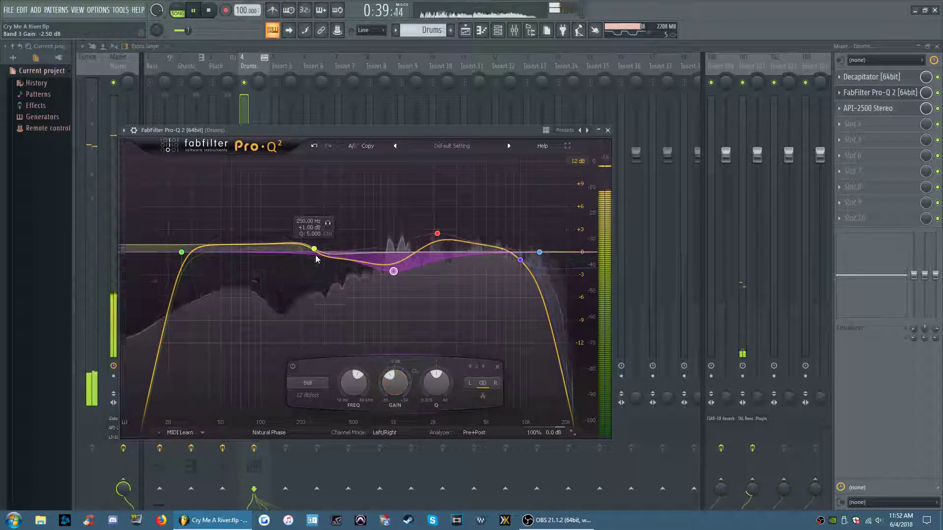
- Set the boosted bell band near 2.1 kHz to a frequency of 2000 Hz with a gain of +2.5 dB
left_click(437, 233)
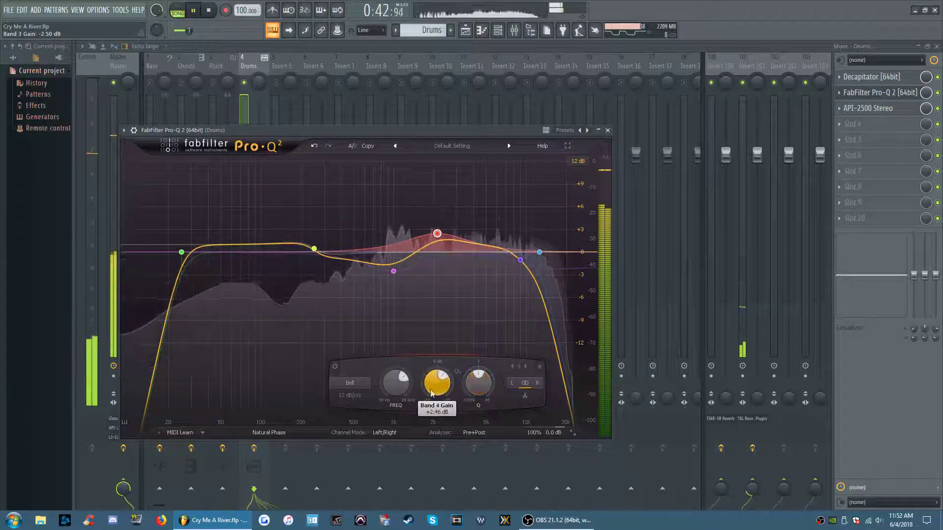
double_click(396, 388)
type("2000")
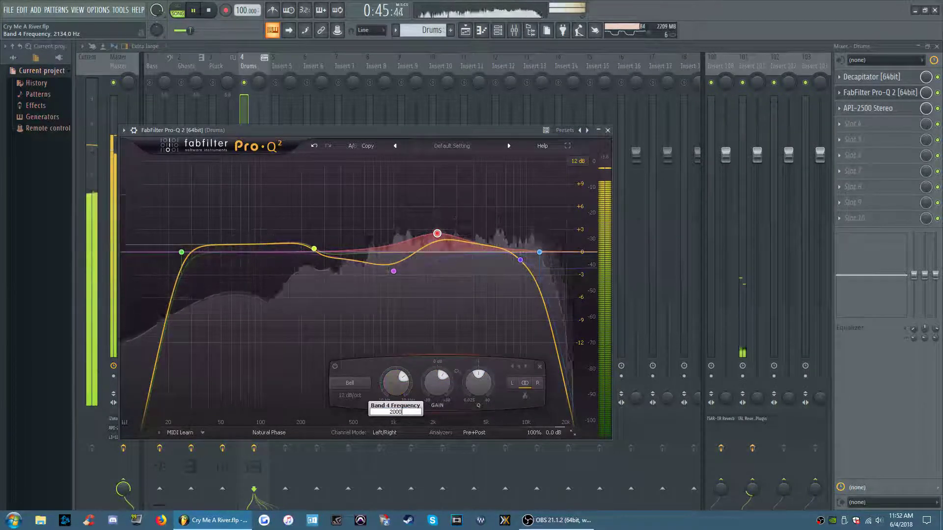
key("Return")
double_click(437, 383)
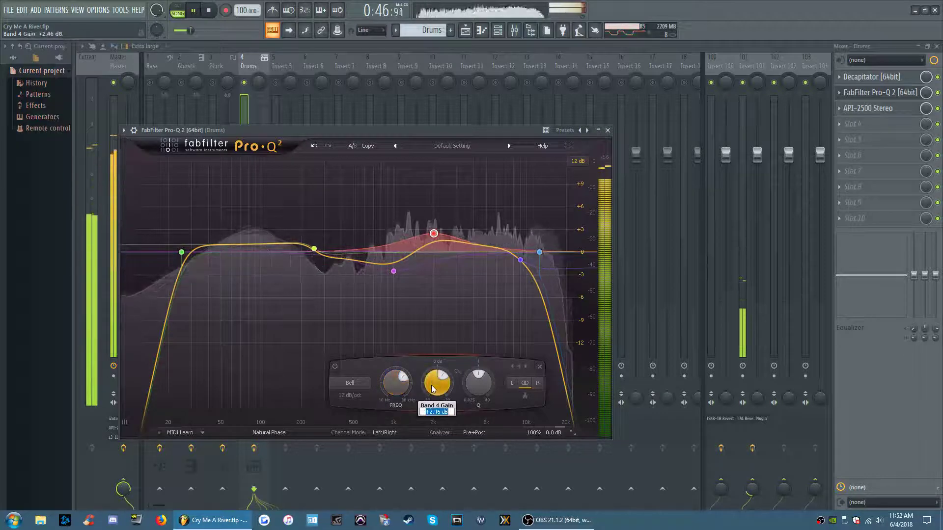
type("2.5")
key("Return")
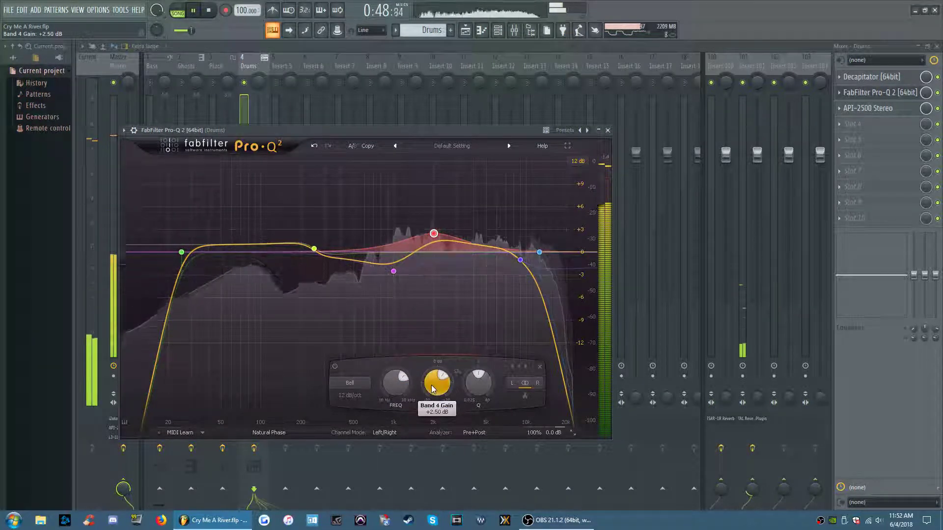
- Lower the high shelf band's frequency to about 8211 Hz and reduce its Q to about 2
left_click(520, 259)
left_click_drag(435, 373, 462, 389)
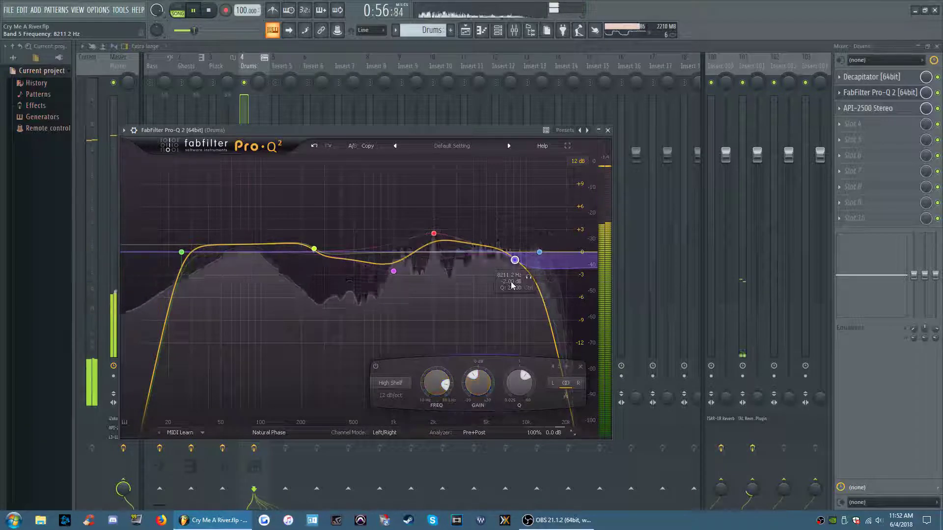
left_click_drag(516, 390, 514, 398)
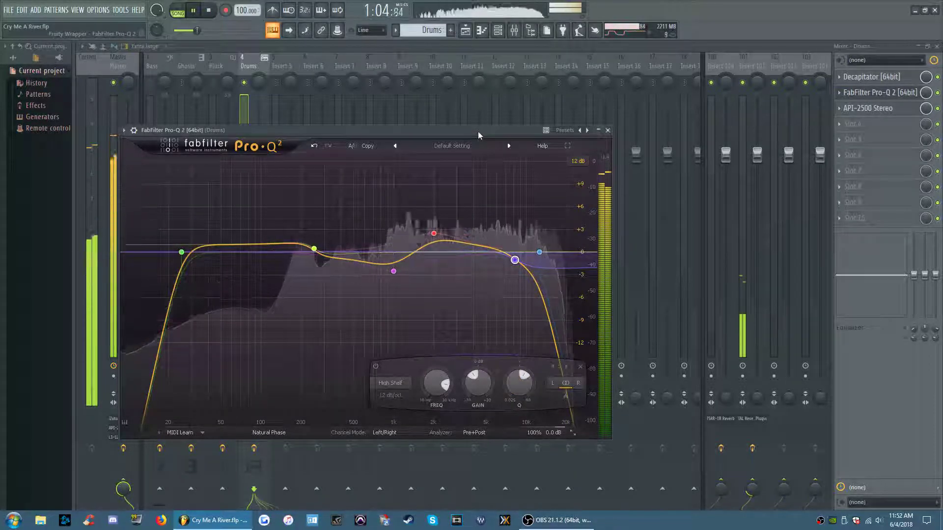
- Stop playback and add a bell band at about 5136 Hz, cut by about 3 dB with a Q of about 2.5
key("space")
left_click(488, 248)
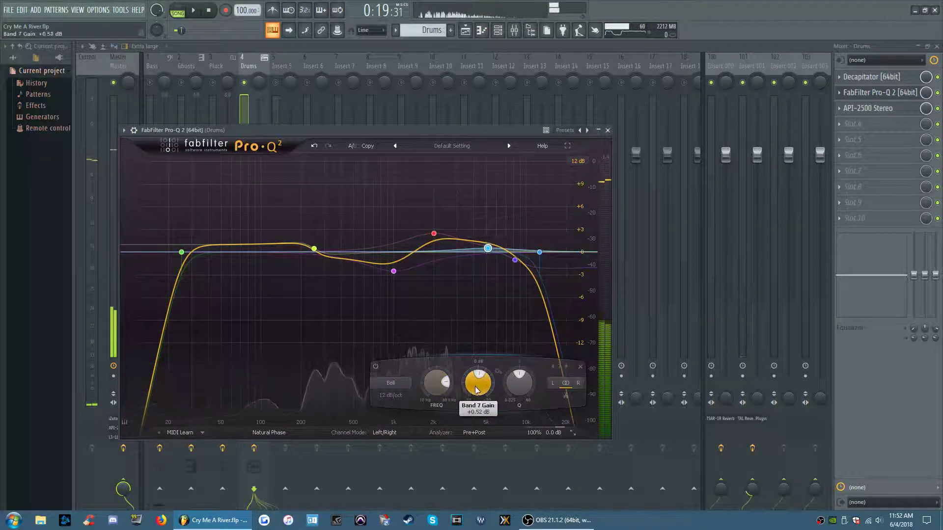
scroll(475, 396, "down", 3)
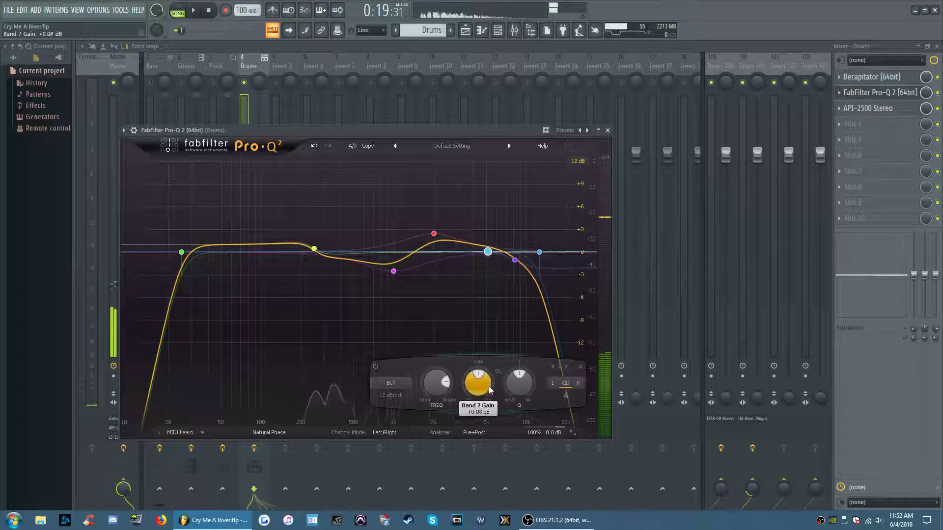
scroll(489, 396, "down", 3)
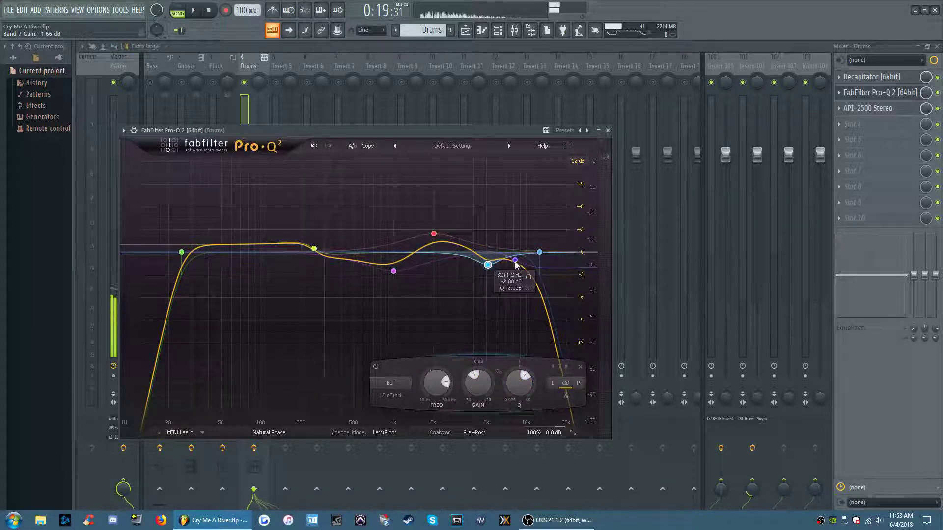
scroll(485, 391, "down", 3)
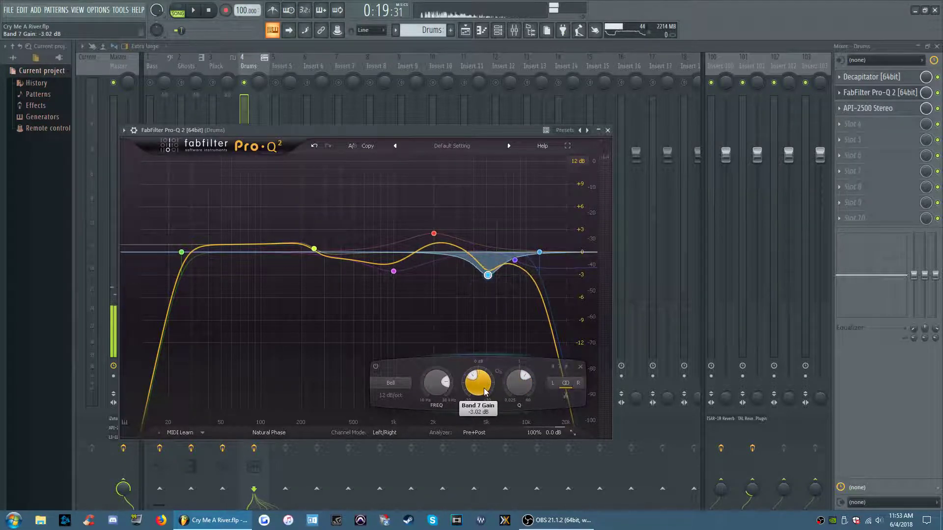
- Raise the high shelf band's gain to about +1.3 dB
left_click(515, 260)
scroll(485, 369, "up", 3)
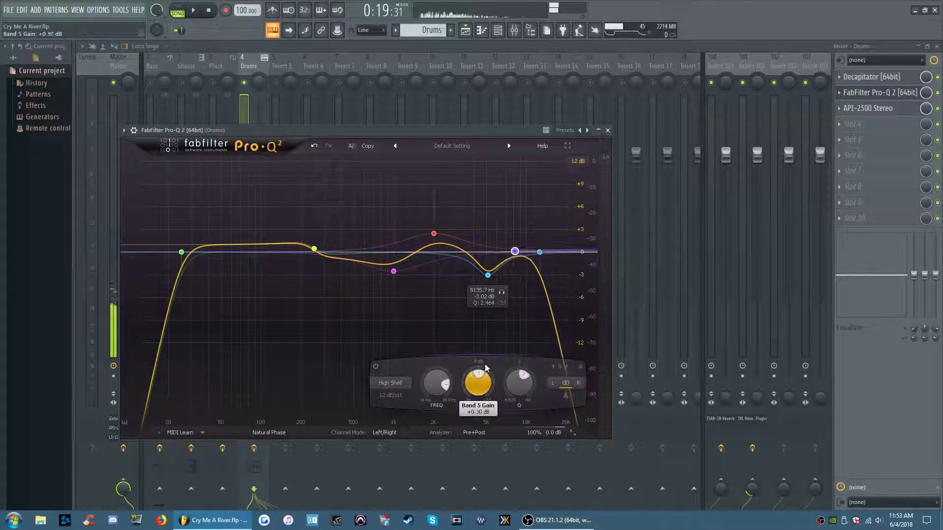
scroll(485, 369, "up", 3)
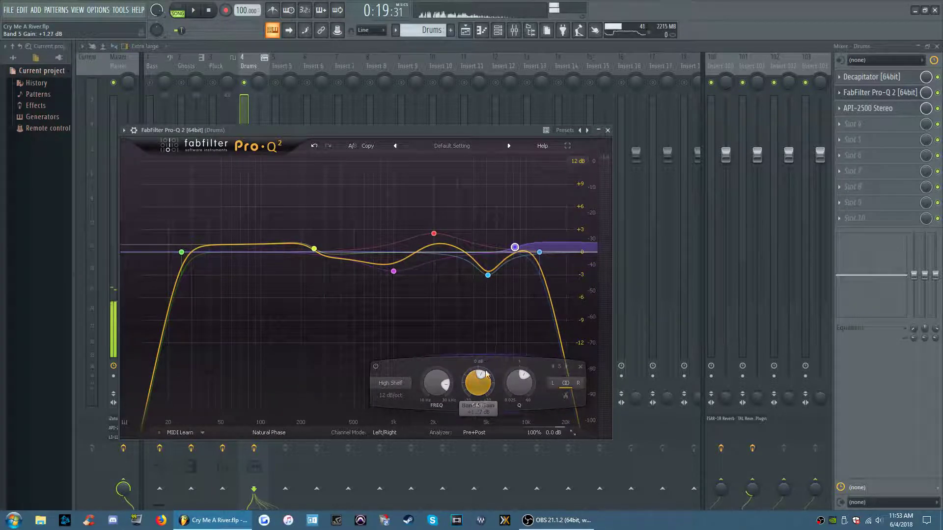
- Resume playback and adjust the 5136 Hz bell's gain to about -0.9 dB and the high shelf's gain to about -1.8 dB
key("space")
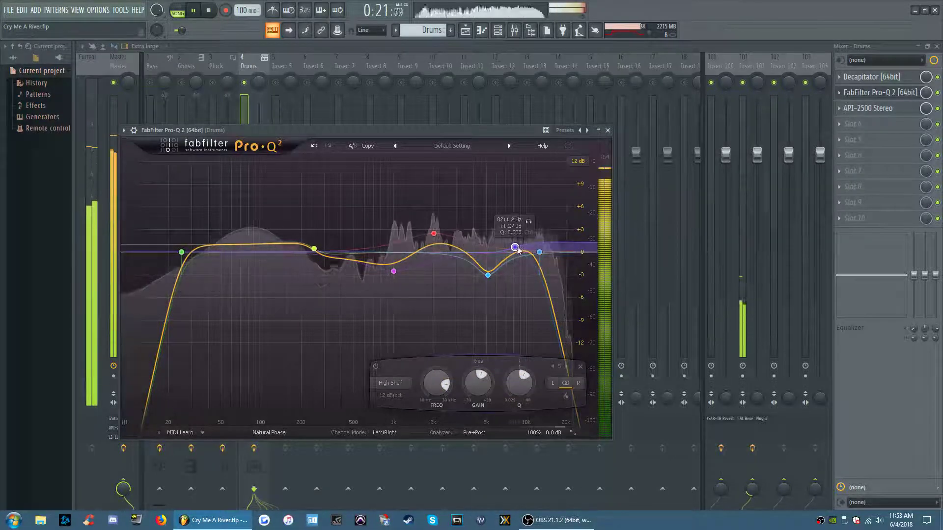
left_click(487, 275)
left_click_drag(469, 383, 480, 418)
left_click(516, 251)
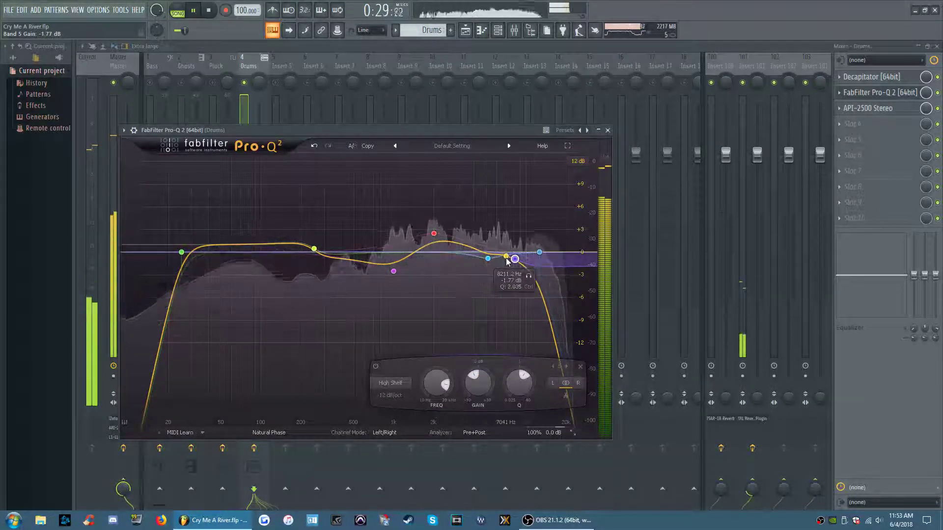
- Add a narrow bell band at about 7041 Hz with a Q of about 3.1 and a gain of about +0.8 dB
double_click(505, 258)
left_click_drag(523, 397, 485, 374)
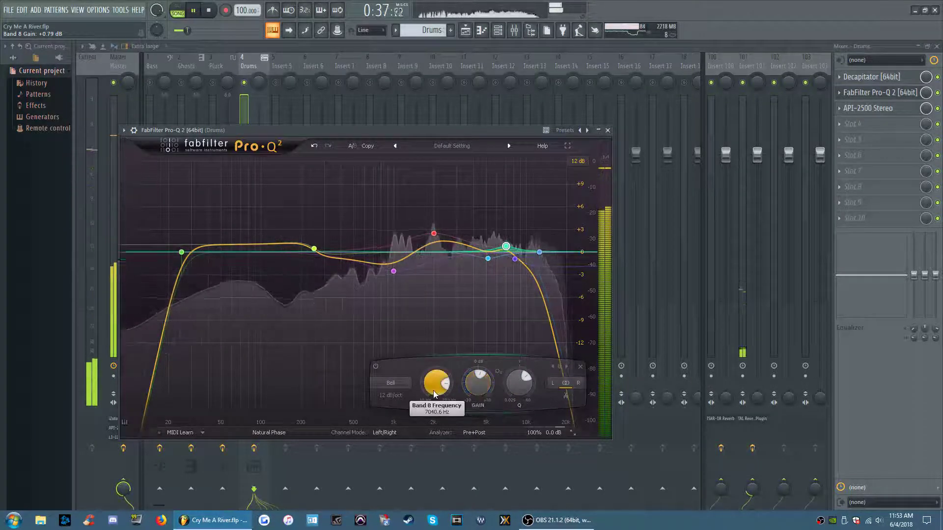
- Audition the drums alongside other tracks by toggling the Pluck and Bass mutes, returning to the equalizer with playback paused
left_click(215, 82)
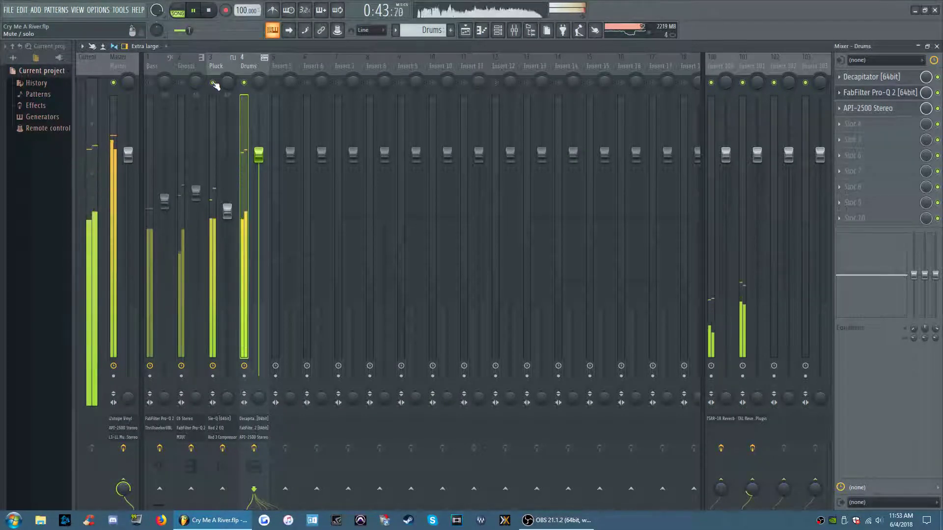
left_click(151, 84)
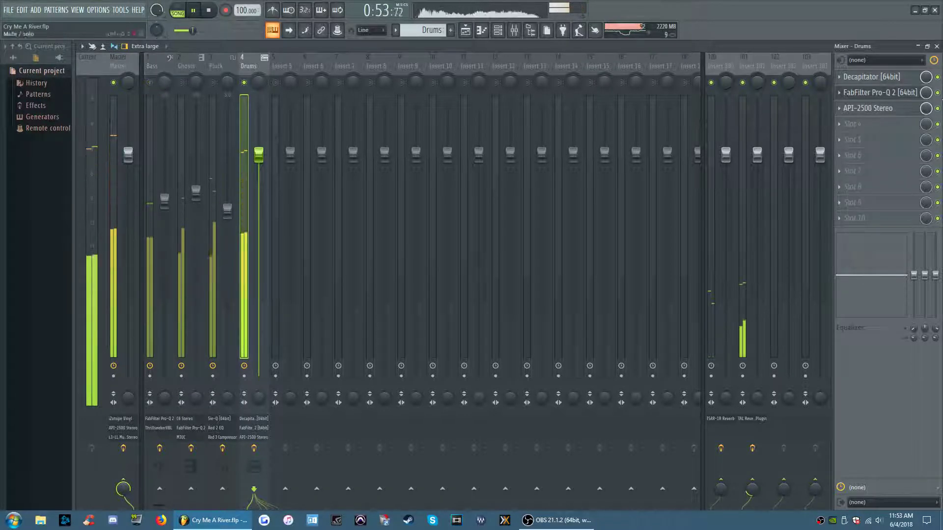
left_click(899, 92)
left_click(194, 11)
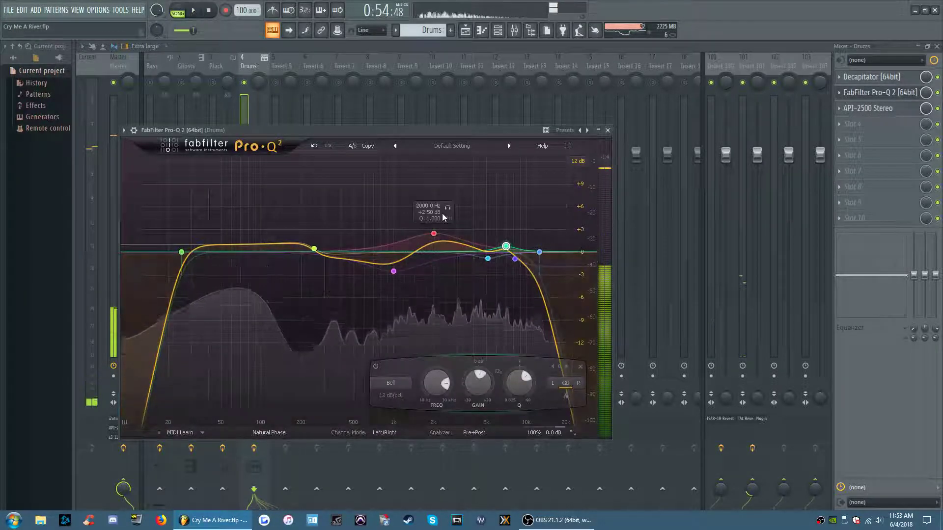
- Set the bell band near 7 kHz to exactly 7000 Hz with a gain of +1 dB and a Q of 3
mouse_move(506, 246)
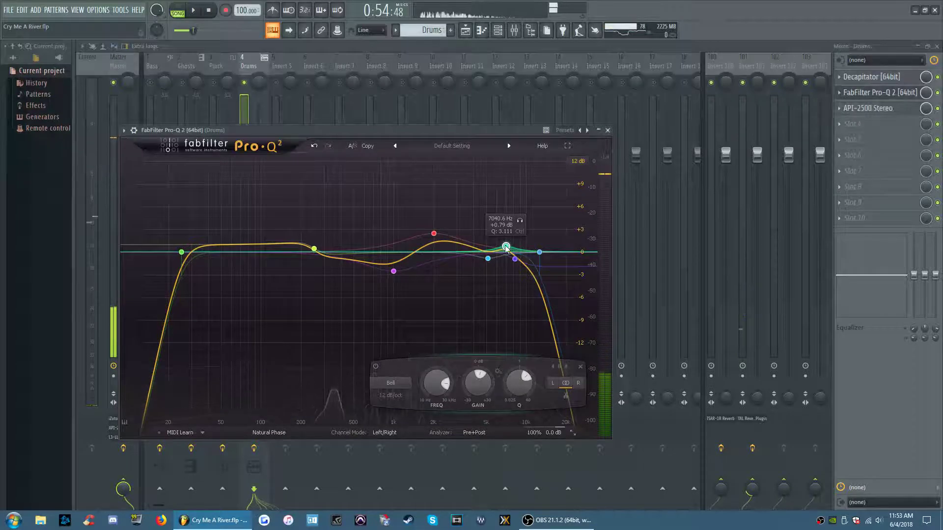
double_click(436, 383)
type("7")
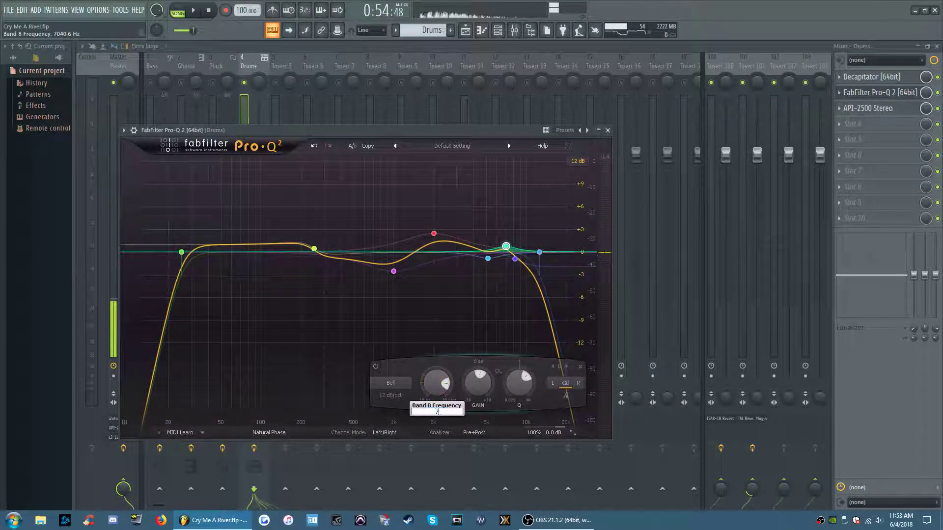
type("000")
key("Return")
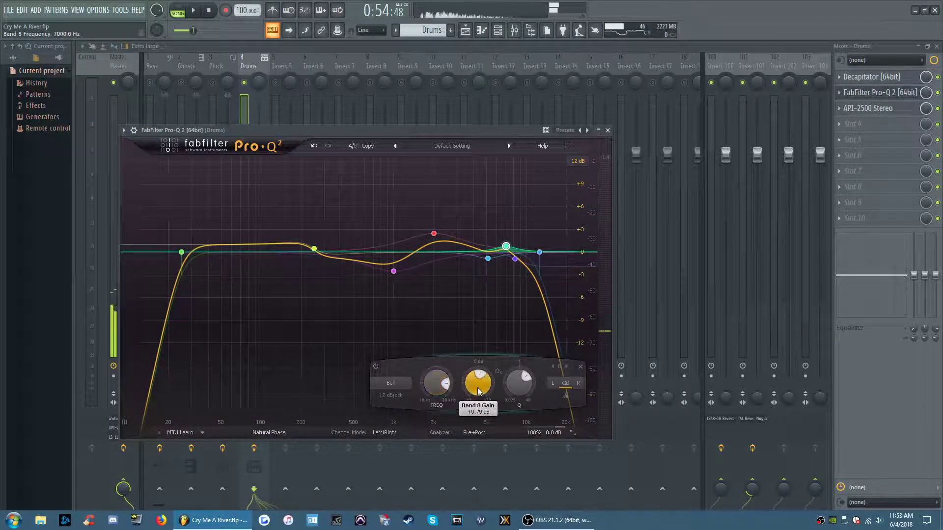
key("Return")
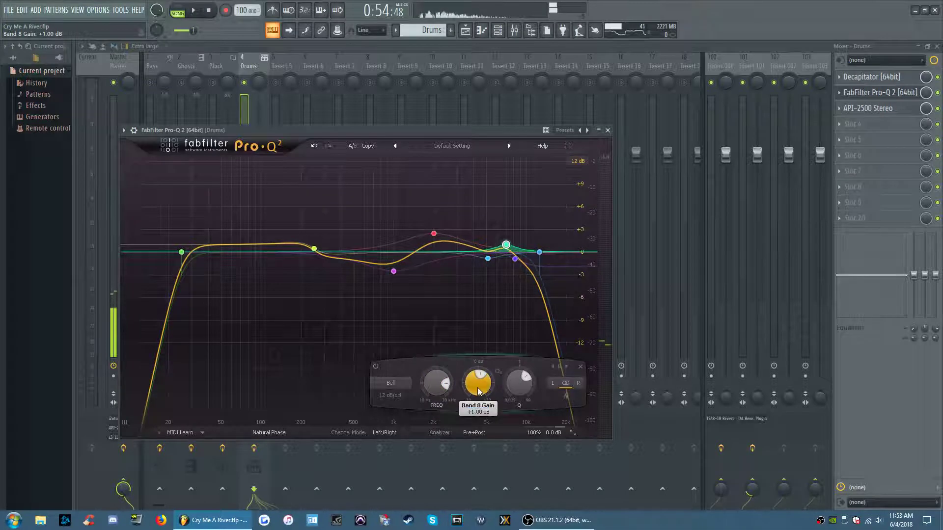
double_click(519, 388)
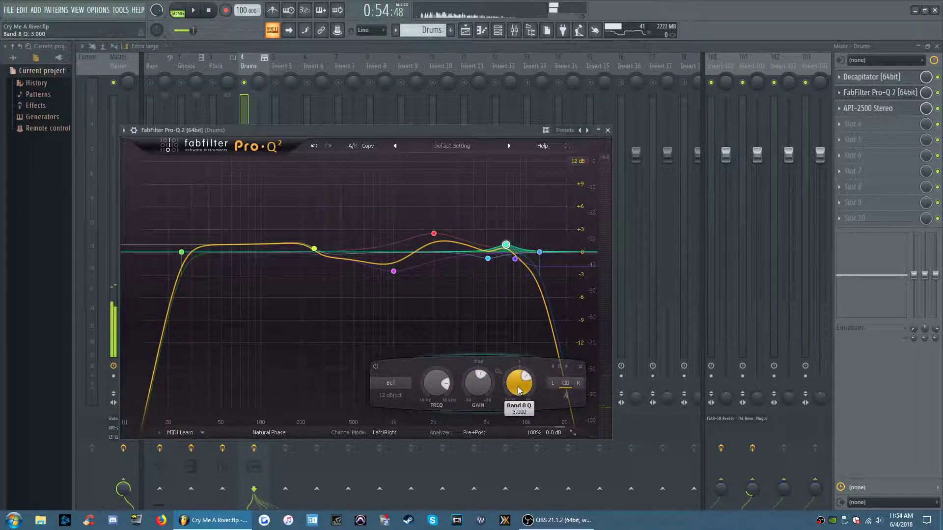
- Set the bell band near 5.1 kHz to a gain of -1 dB, a Q of 2.5 and a frequency of 5000 Hz
left_click(488, 261)
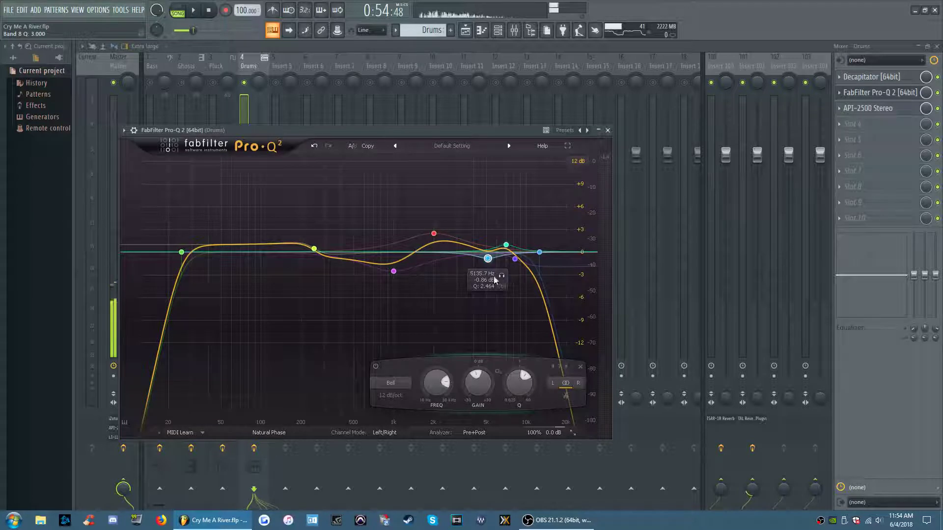
type("-1")
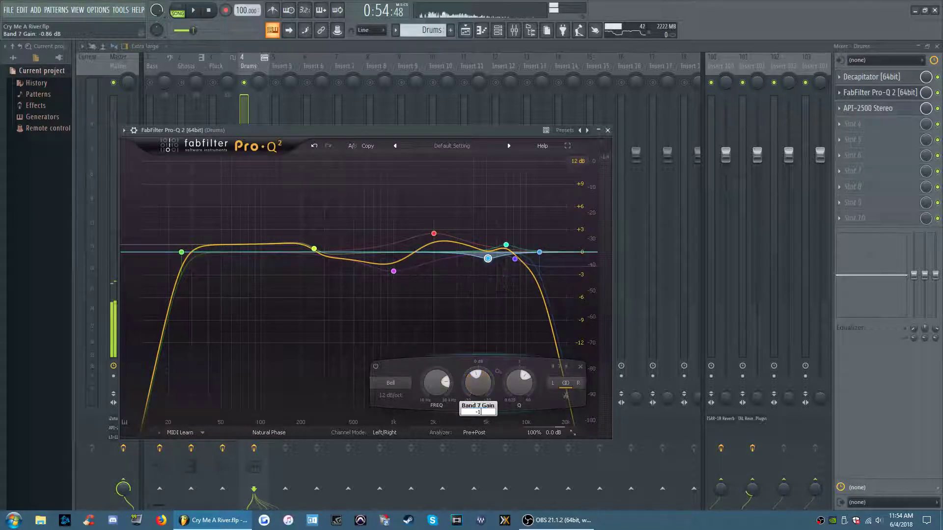
key("Return")
double_click(522, 390)
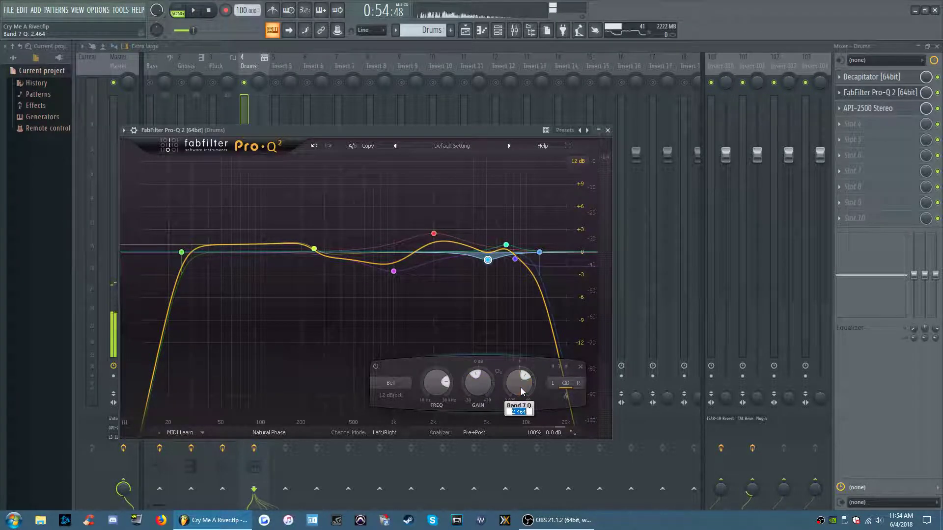
type("2.5")
key("Return")
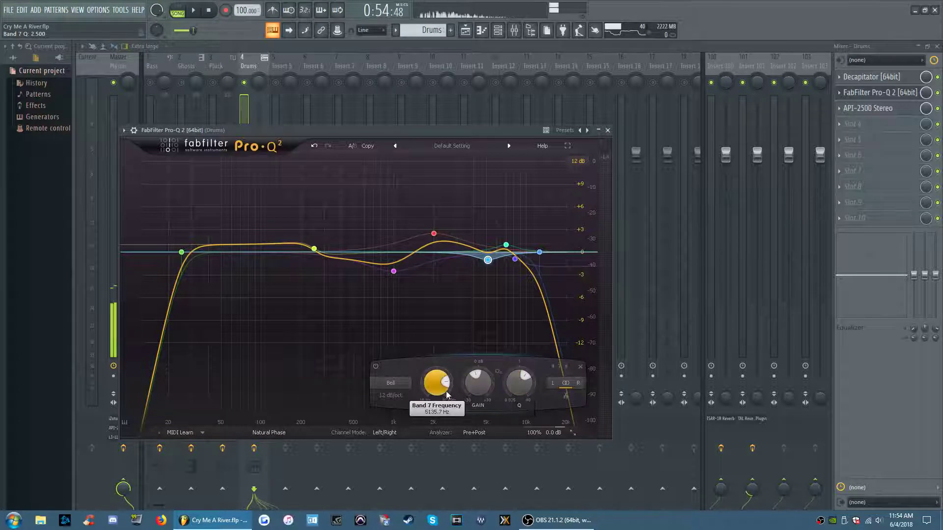
type("5000")
key("Return")
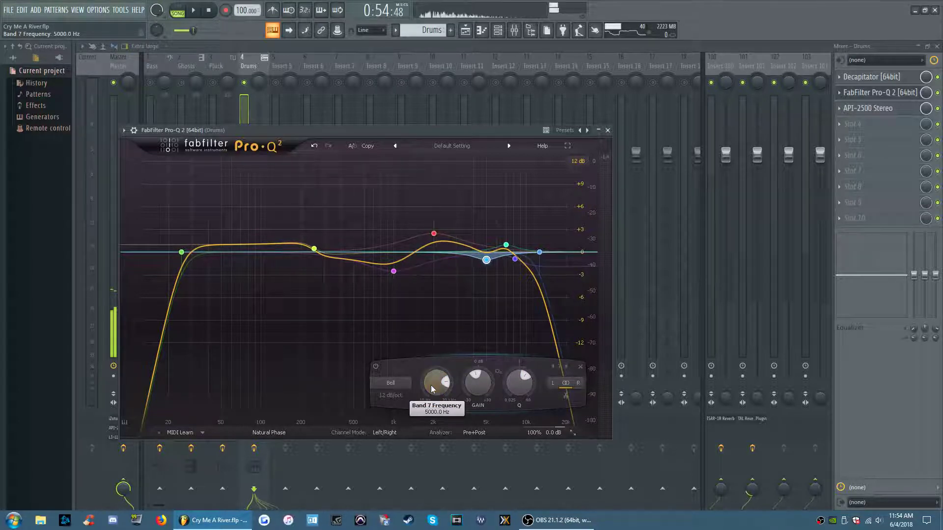
- Set the high shelf band to 8000 Hz with a gain of -2 dB, and readjust its Q
left_click(515, 261)
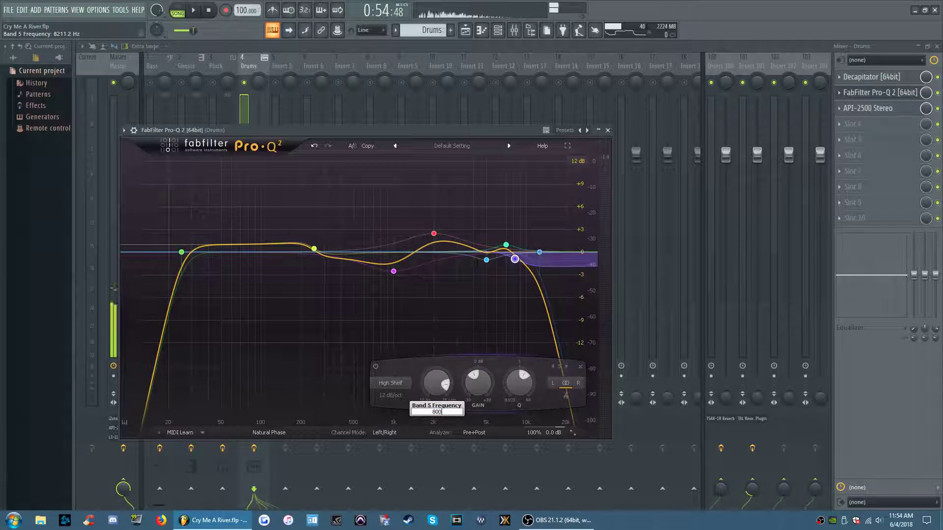
type("0")
key("Return")
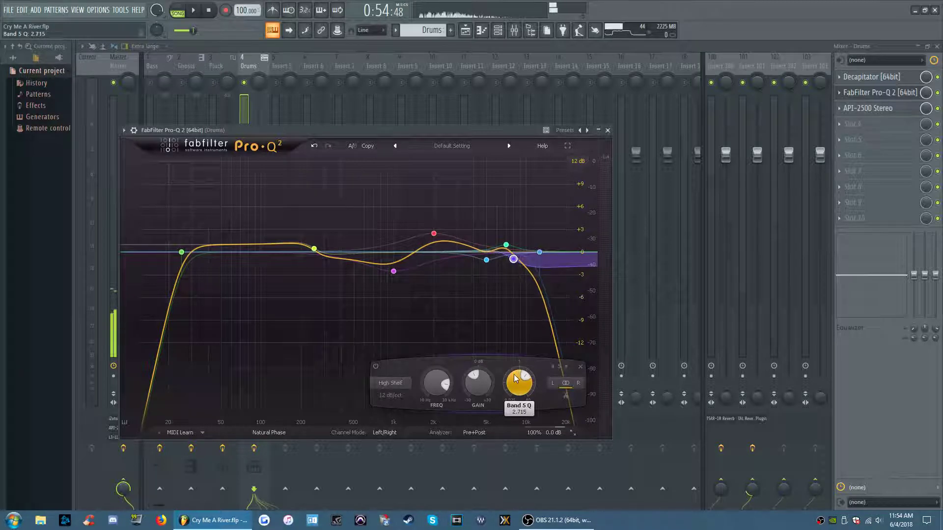
key("Return")
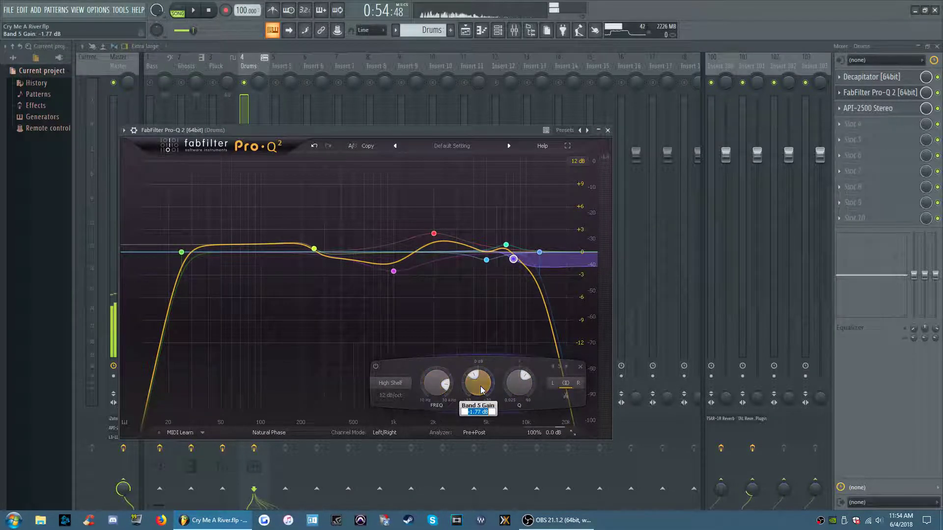
type("-2")
key("Return")
- Audition the curve, stop playback and add a bell band at about 599 Hz with a gain of about -1.7 dB and a Q of about 6
key("space")
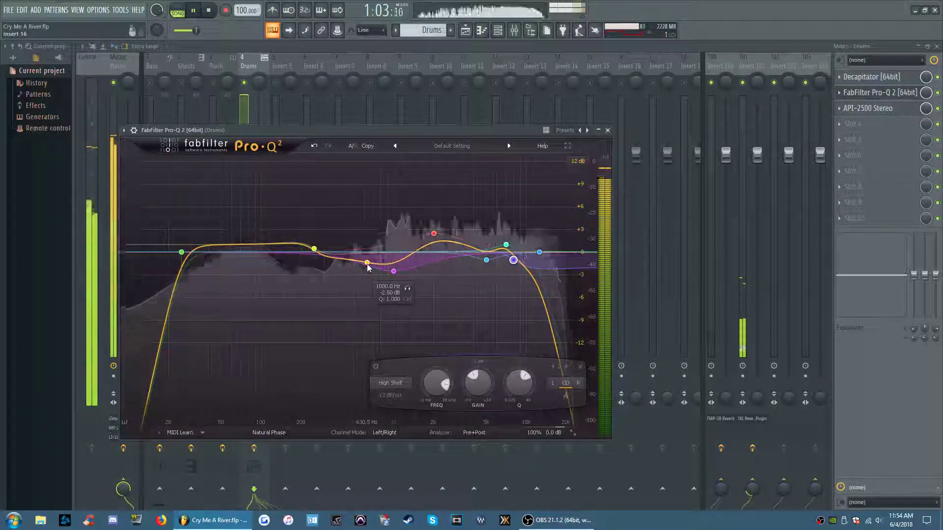
key("space")
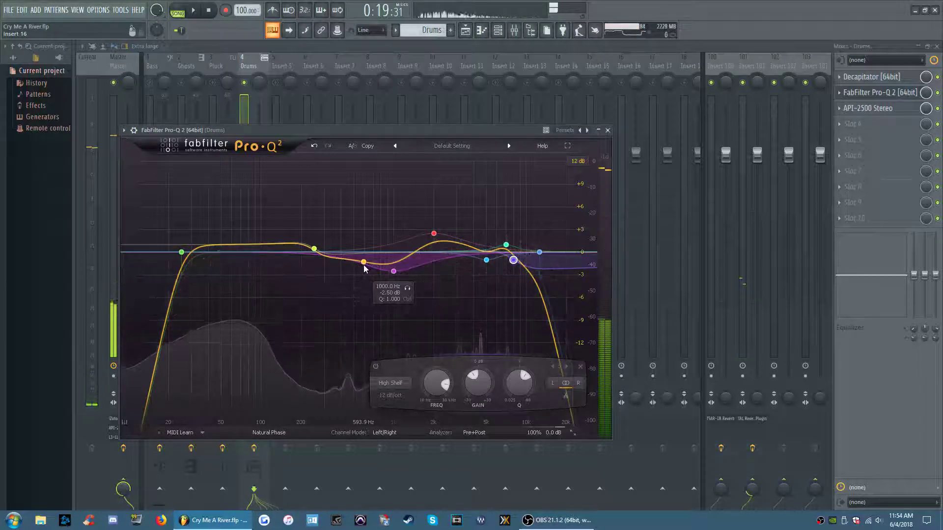
left_click(363, 266)
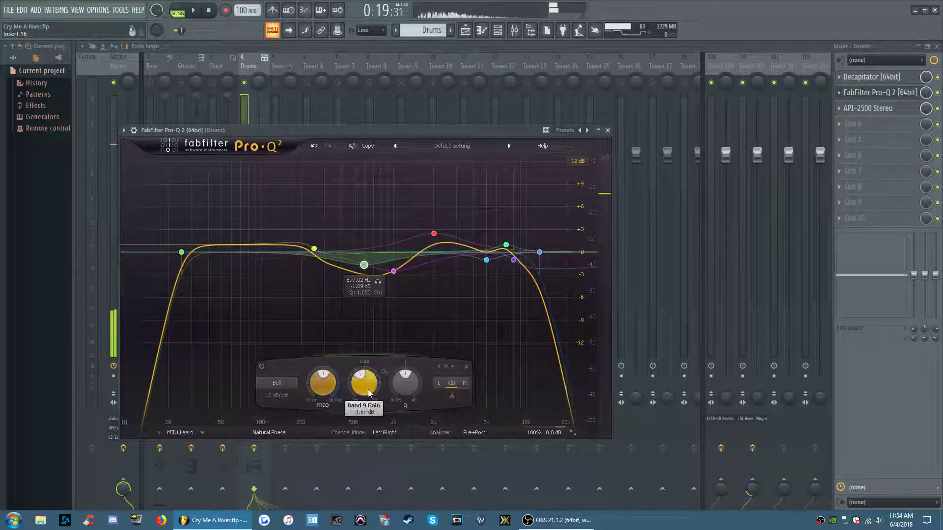
left_click_drag(405, 385, 401, 348)
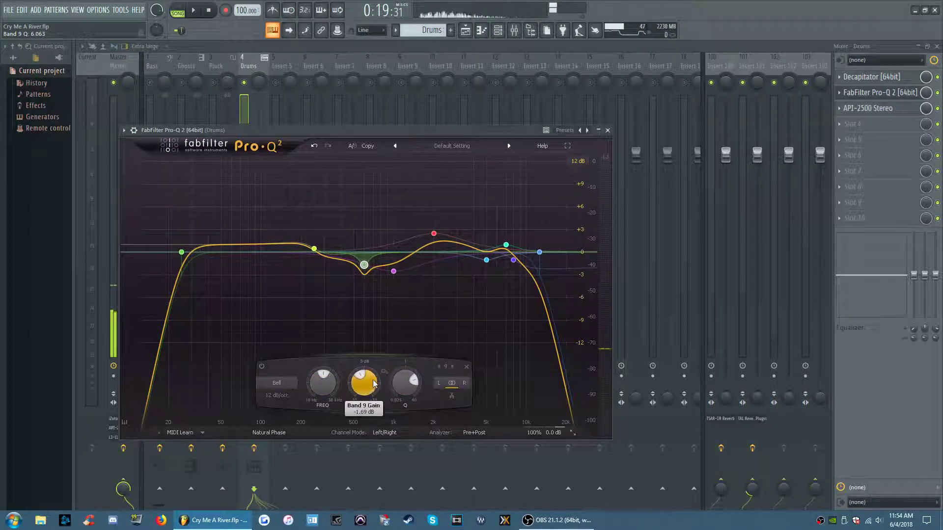
- Add a bell band at about 391 Hz with a gain of about +0.9 dB and a Q of about 4.9
left_click(340, 261)
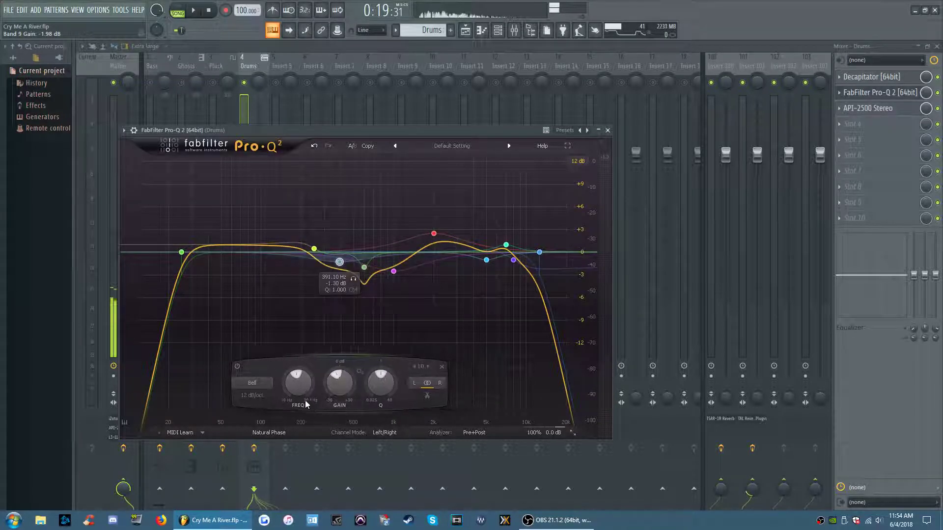
left_click_drag(384, 393, 382, 349)
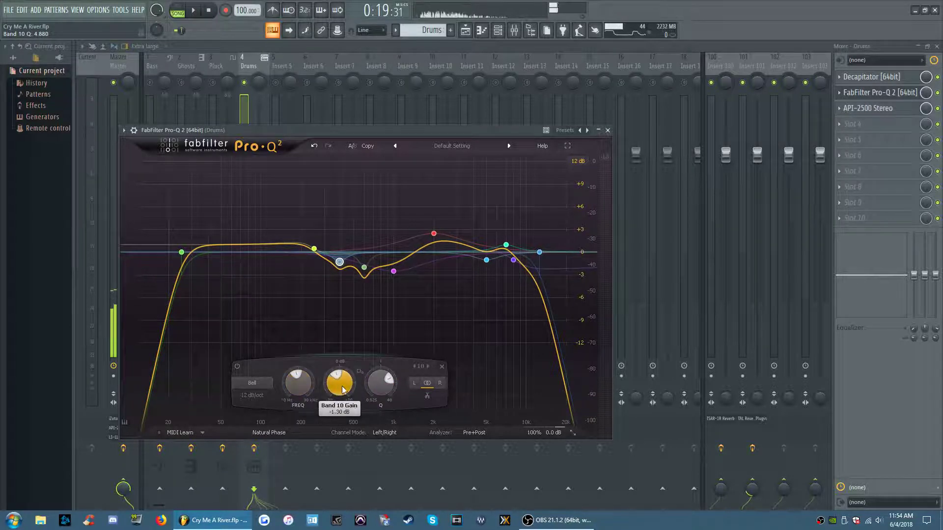
left_click_drag(346, 379, 346, 371)
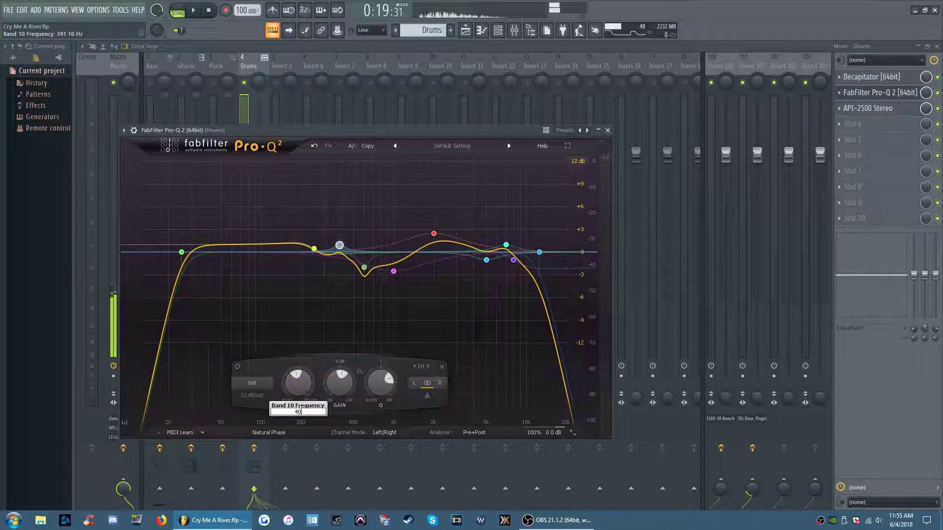
- Set the new bell band near 391 Hz to exactly 400 Hz with a gain of +1 dB and a Q of 5
type("0")
key("Return")
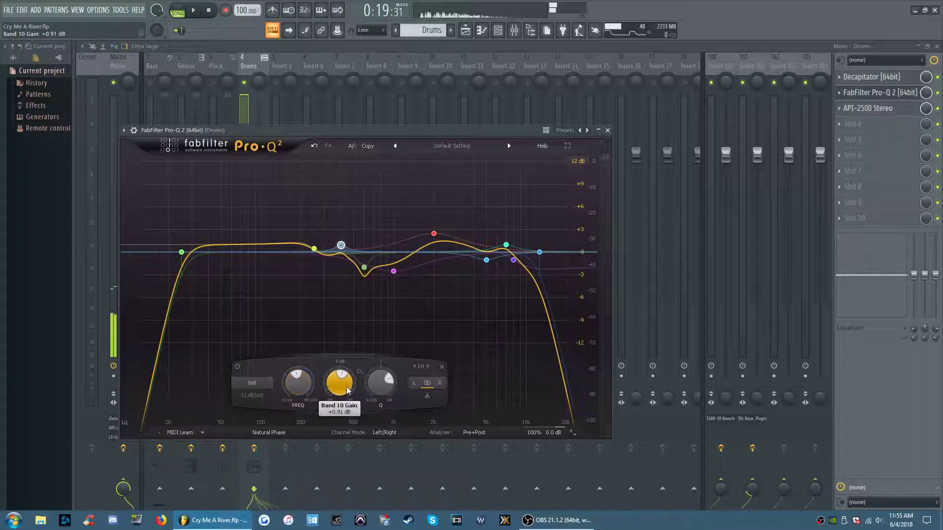
type("1")
key("Return")
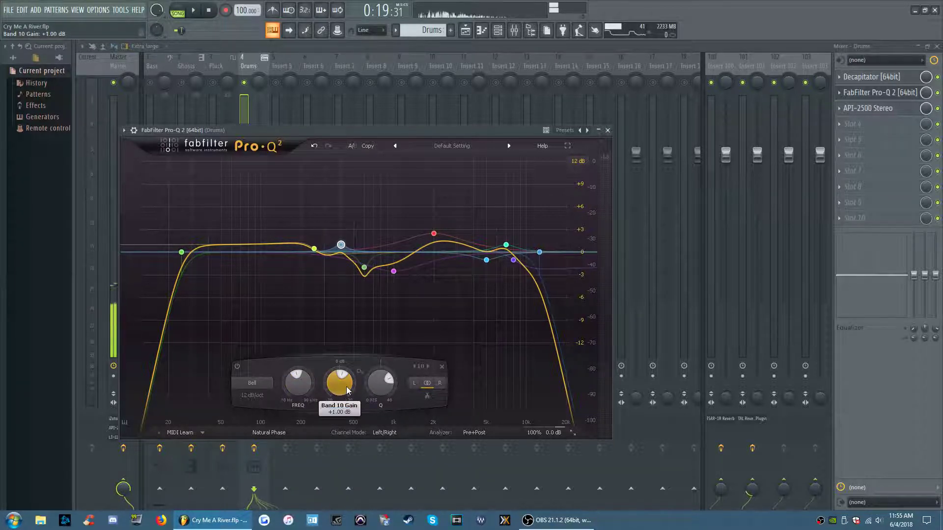
double_click(379, 384)
type("5")
key("Return")
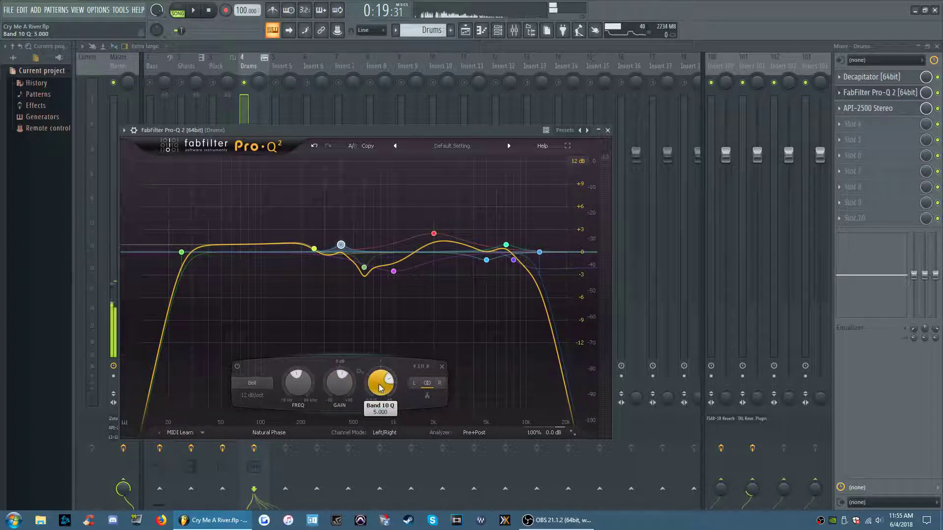
- Set the bell band near 599 Hz to a frequency of 600 Hz, a Q of 6 and a gain of -2 dB
left_click(364, 267)
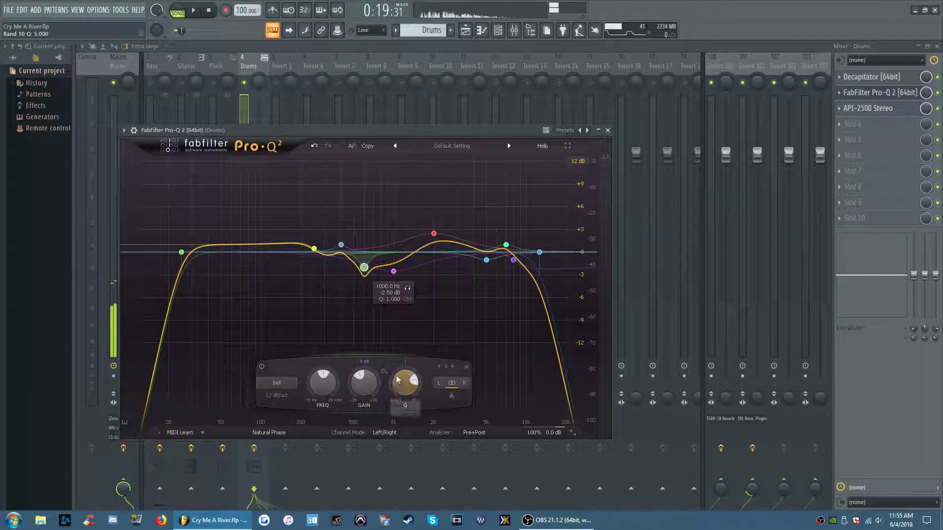
double_click(331, 385)
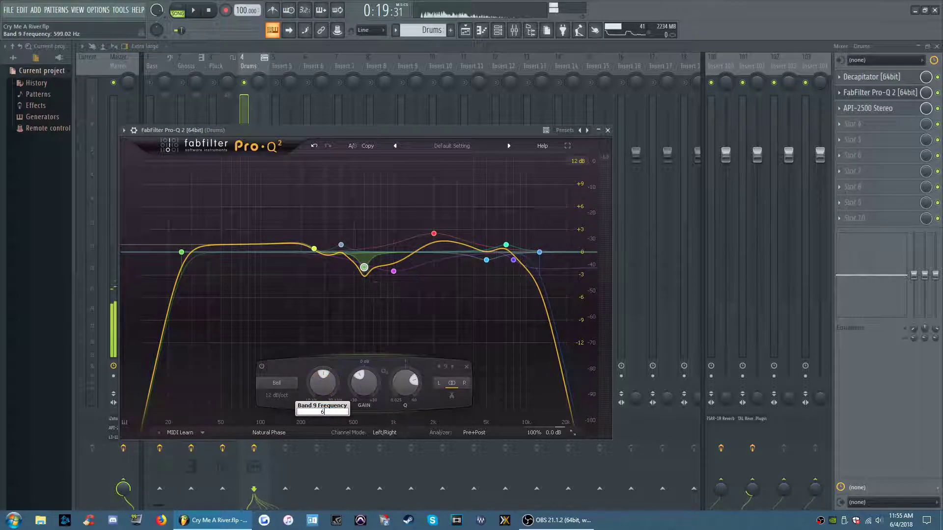
key("Return")
double_click(400, 388)
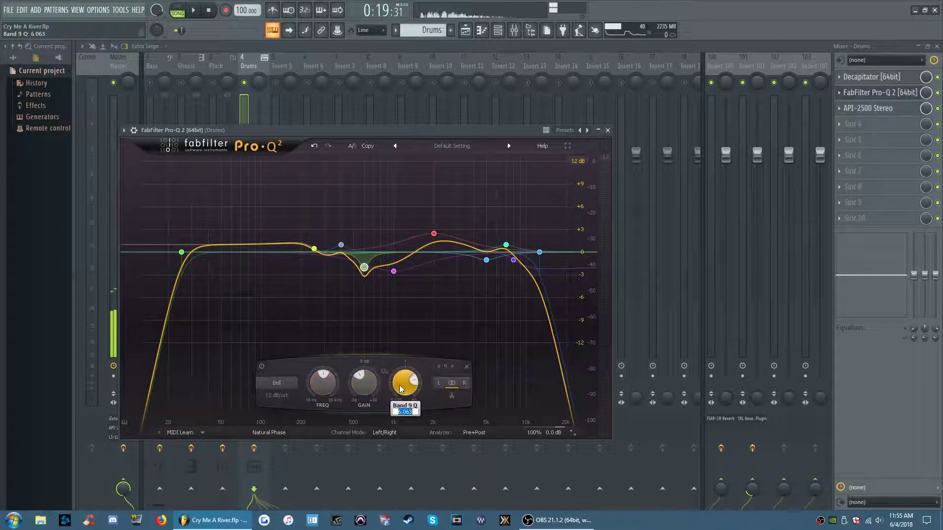
type("6")
key("Return")
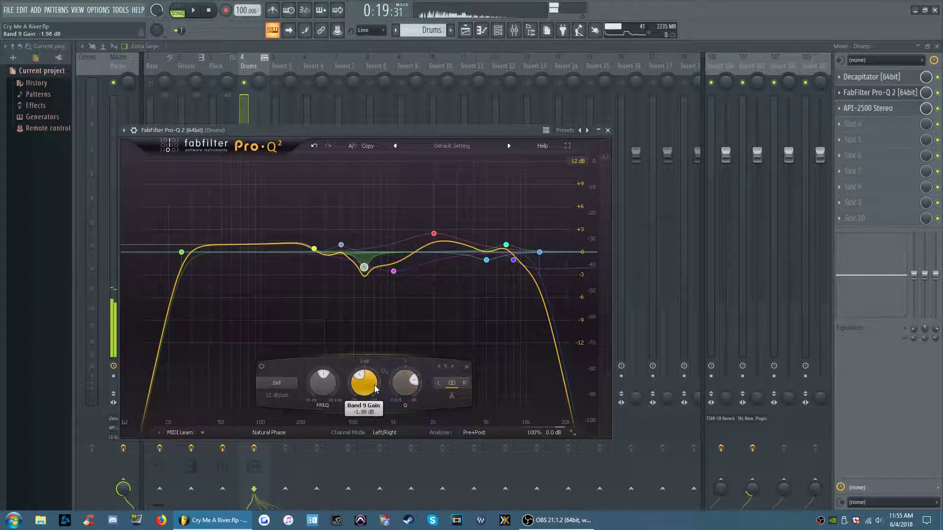
type("-2")
key("Return")
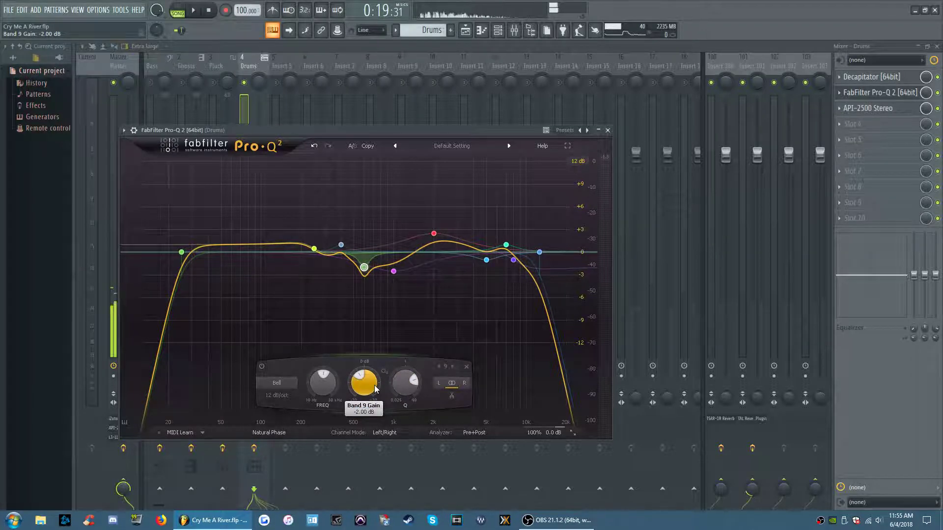
- Start playback, try lower frequency and Q settings on the boosted 2 kHz bell band, and set its frequency back to 2000 Hz
key("space")
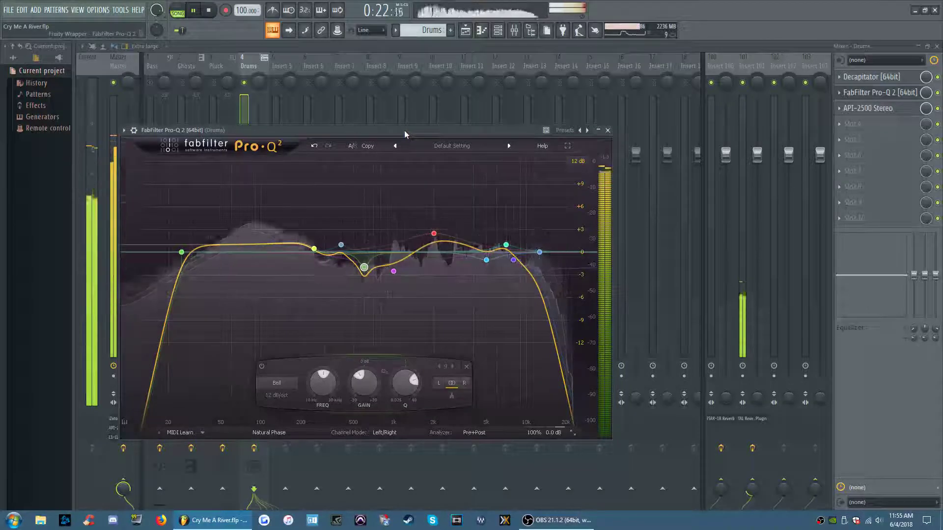
left_click(435, 233)
mouse_move(479, 384)
left_mouse_down()
mouse_move(481, 400)
mouse_move(481, 390)
left_mouse_up()
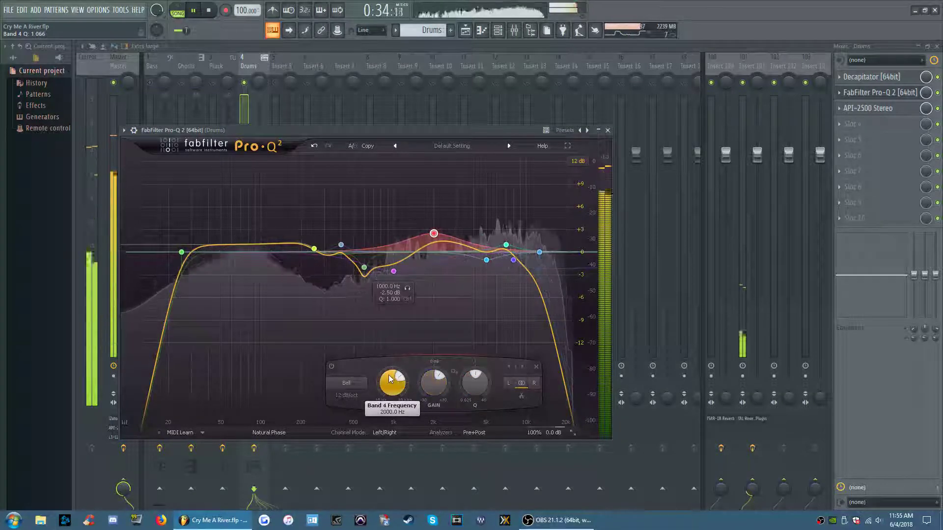
left_click_drag(388, 382, 387, 387)
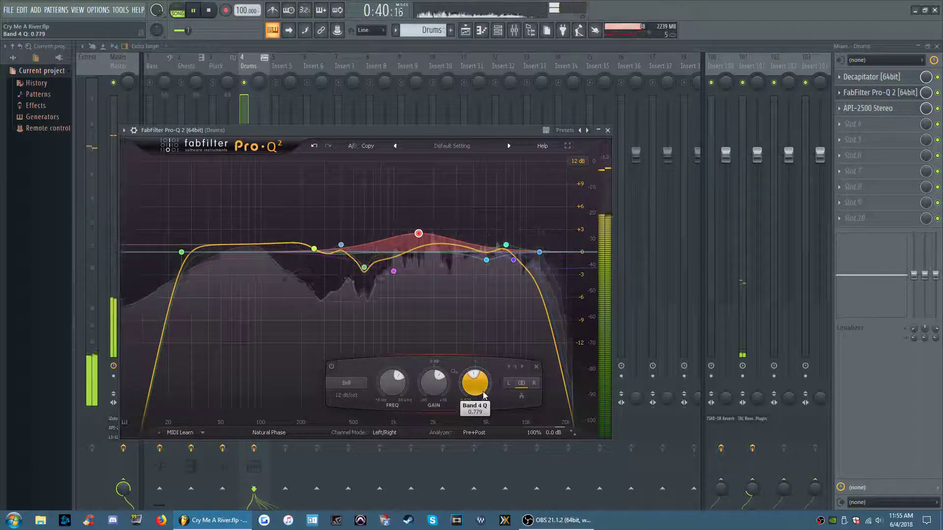
left_click_drag(391, 392, 395, 383)
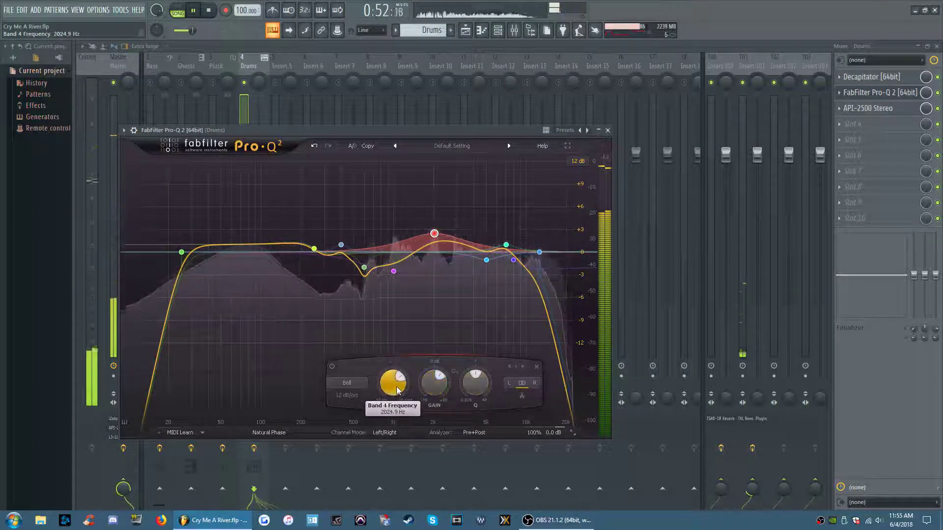
type("2000")
key("Return")
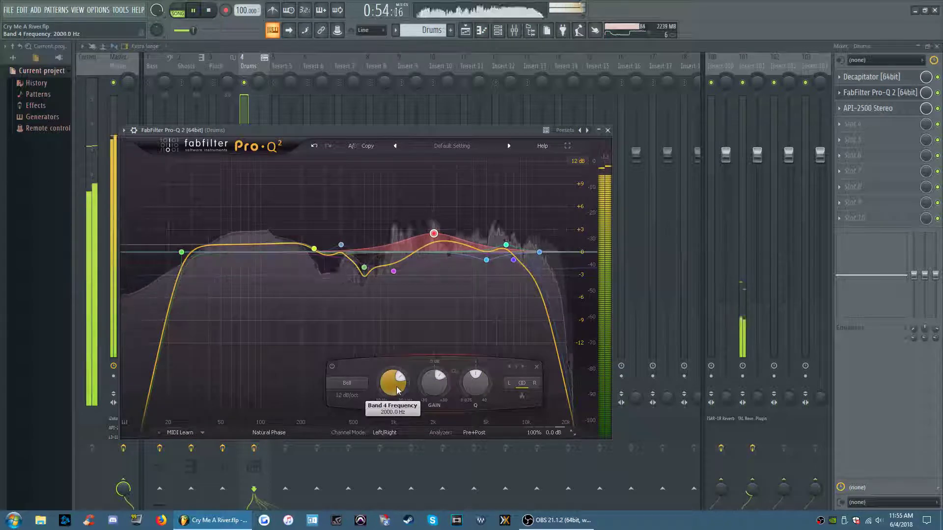
- Set the Q of the 1 kHz bell band to 1.5 during playback
left_click(393, 271)
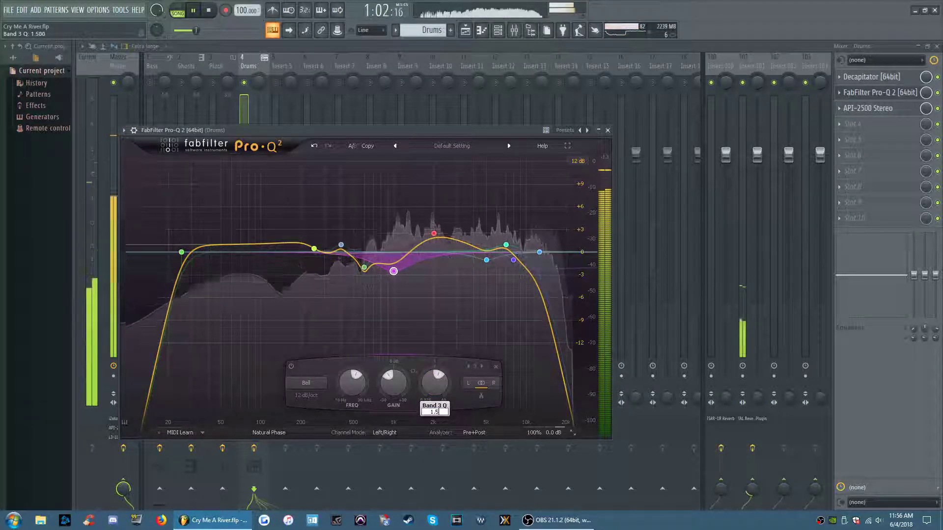
key("Return")
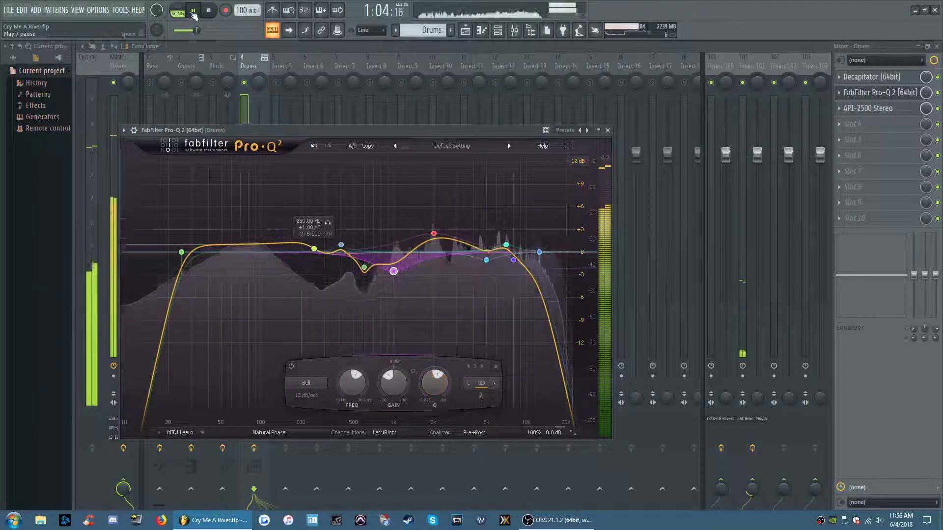